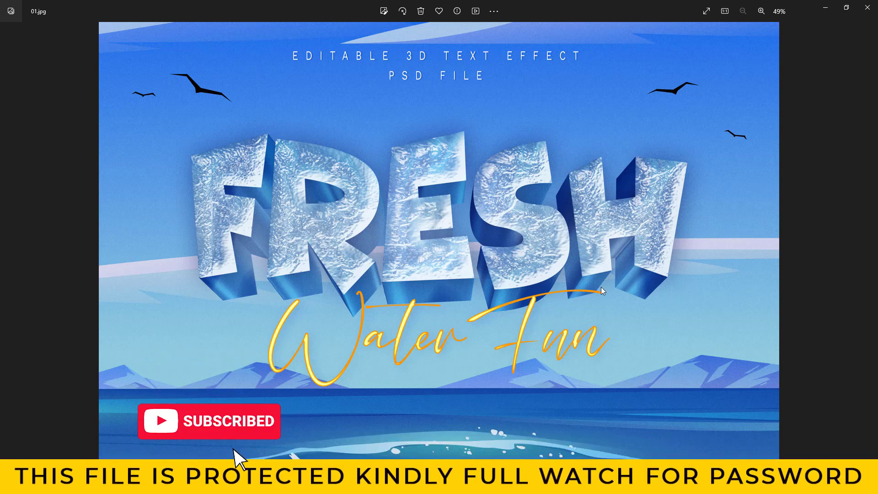
Zoom in on the FRESH lettering, then inspect the SUNSET preview's sun and sea
scroll(600, 286, "up", 3)
mouse_move(777, 192)
left_mouse_down()
mouse_move(818, 325)
mouse_move(535, 388)
left_mouse_up()
scroll(535, 389, "down", 3)
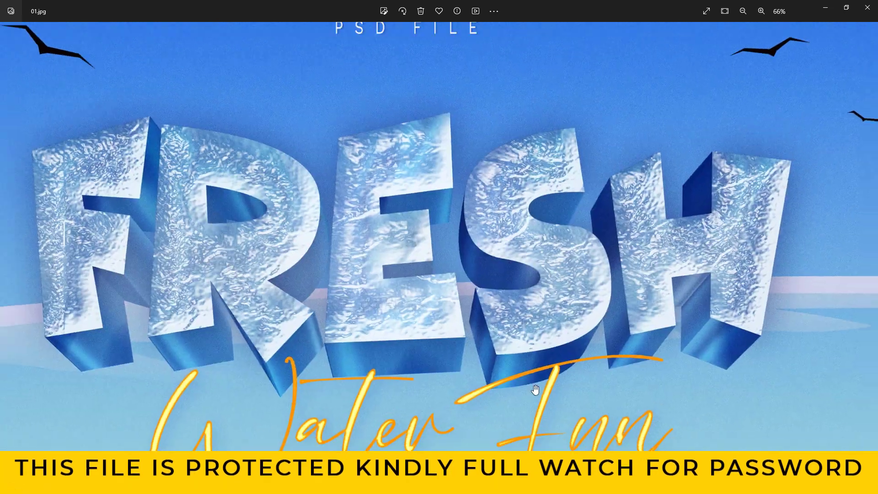
left_click(870, 250)
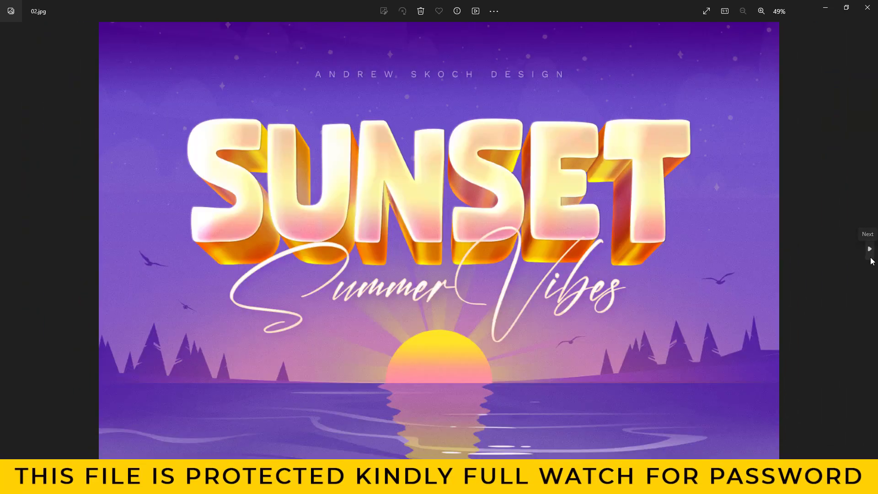
scroll(519, 317, "up", 2)
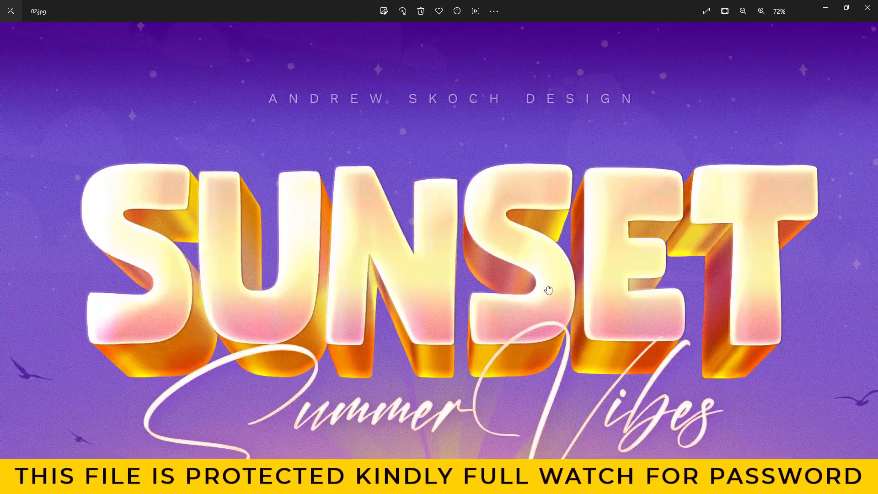
left_click_drag(546, 290, 510, 233)
scroll(511, 234, "down", 1)
scroll(511, 234, "down", 2)
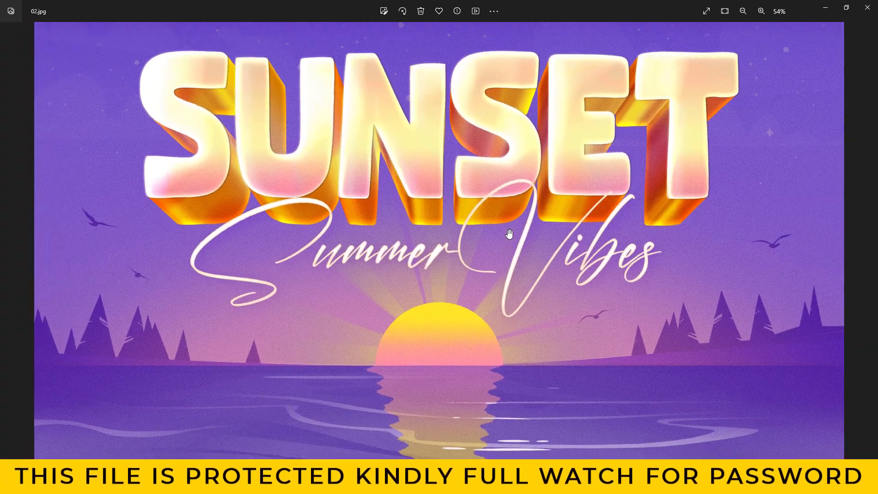
Inspect the enlarged BEACH lettering in the BEACH preview
left_click(872, 251)
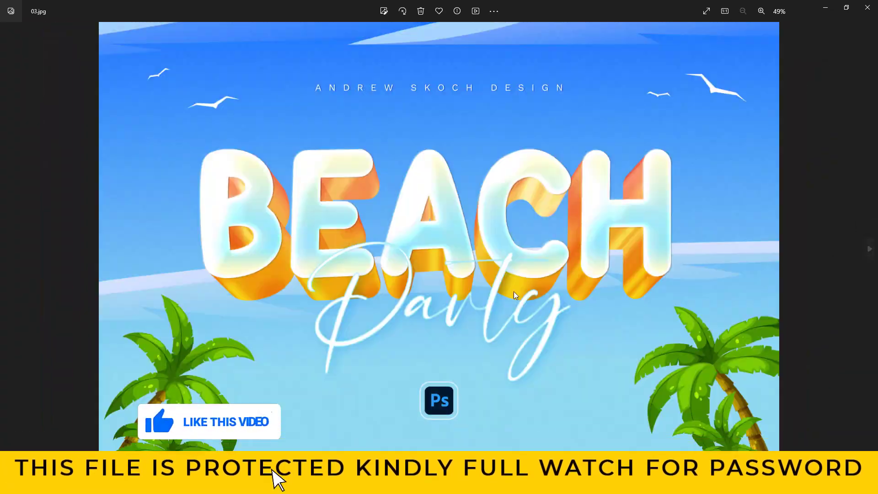
scroll(525, 278, "up", 2)
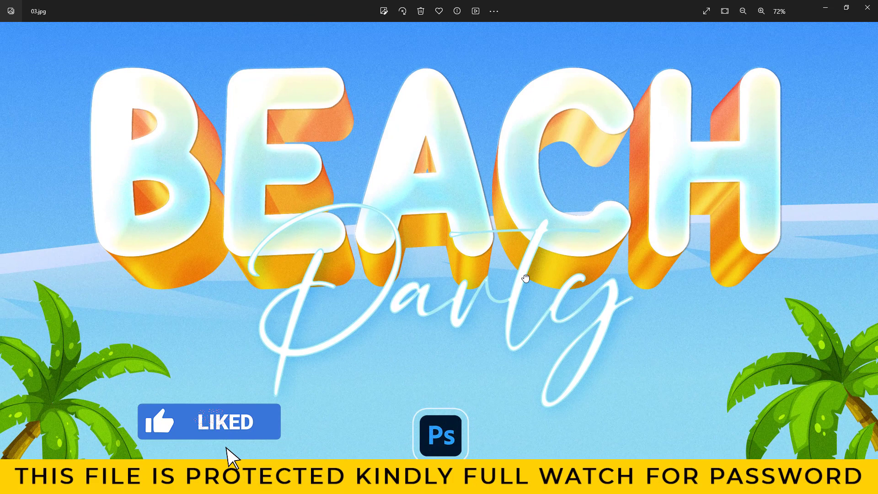
left_click_drag(526, 278, 580, 218)
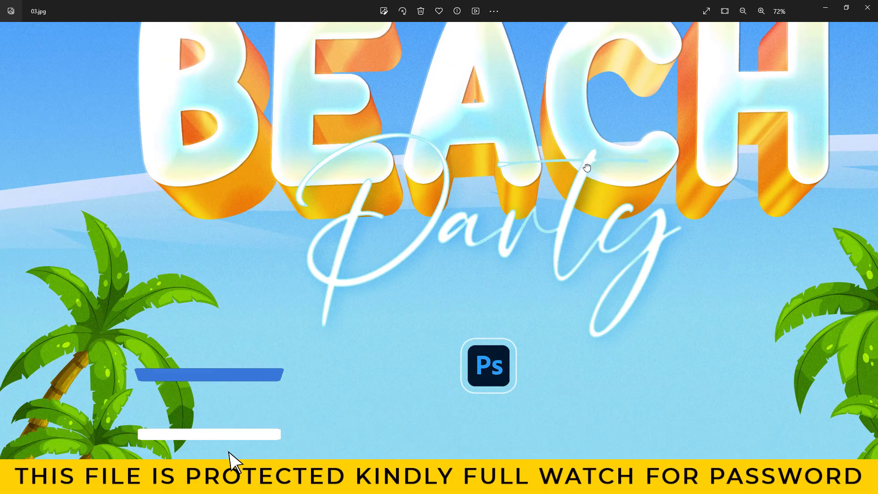
left_click_drag(559, 265, 359, 250)
scroll(494, 317, "down", 2)
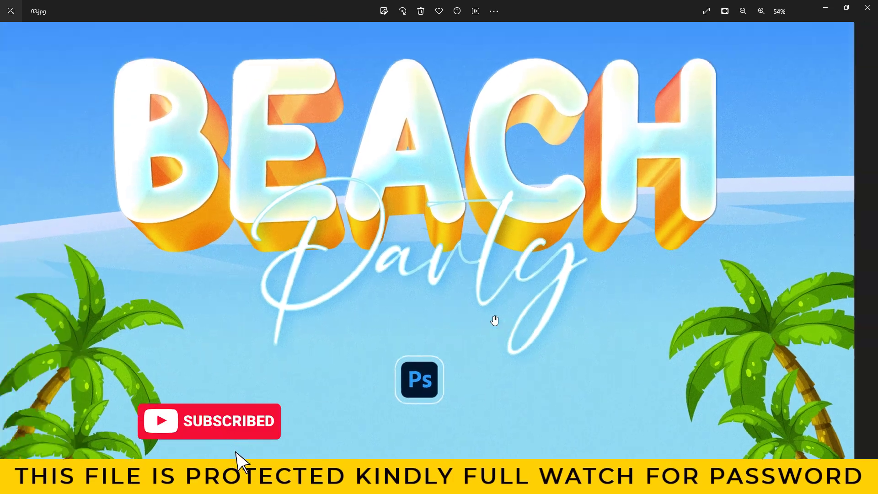
Zoom and pan through the SUMMER CAMP preview image
left_click(870, 250)
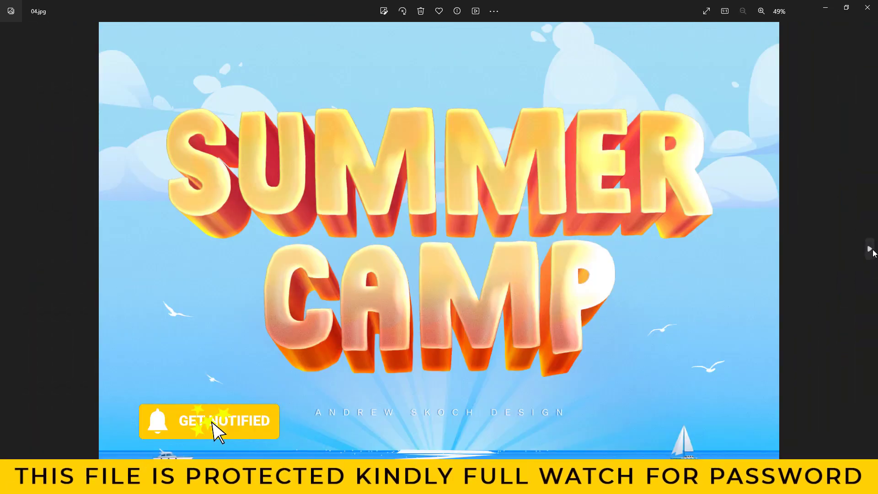
scroll(426, 210, "up", 3)
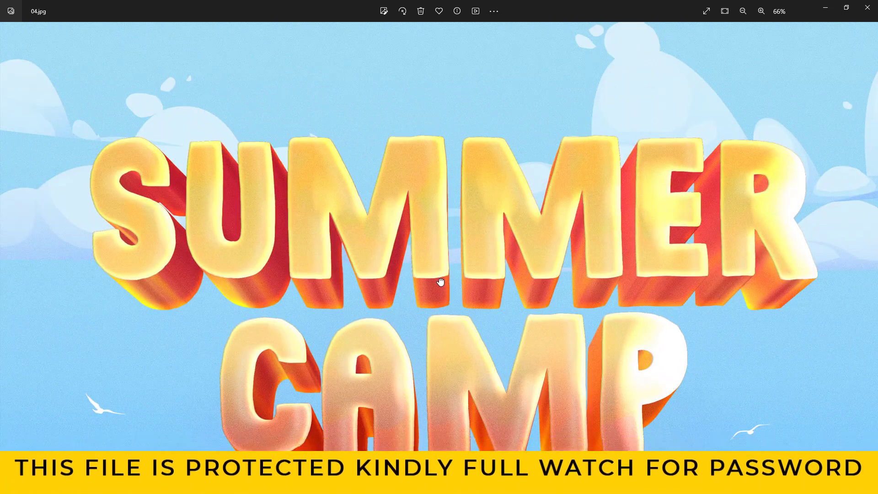
scroll(529, 245, "down", 1)
left_click_drag(529, 245, 456, 172)
scroll(482, 288, "down", 1)
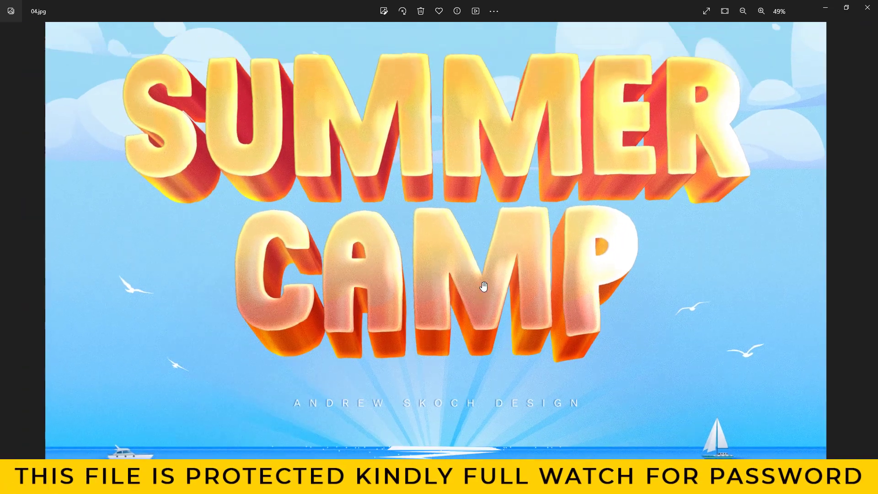
scroll(519, 314, "down", 1)
Take a zoomed look at the JUICY watermelon preview
left_click(870, 250)
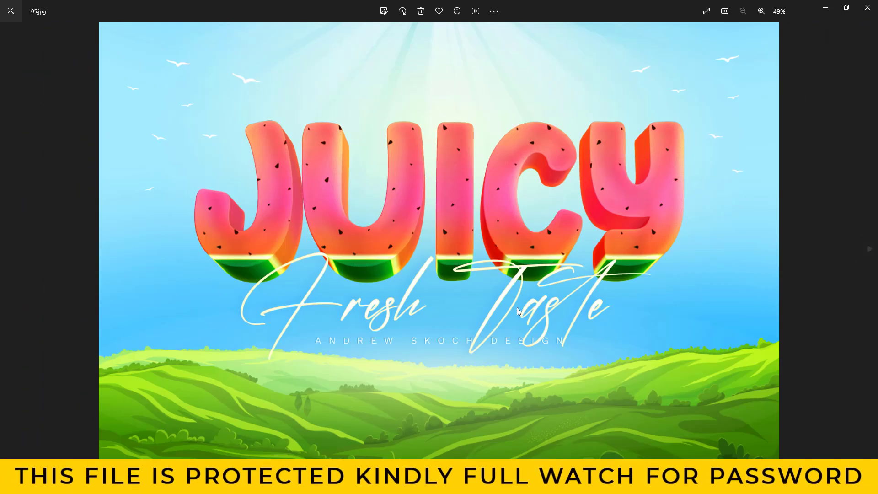
scroll(514, 250, "up", 3)
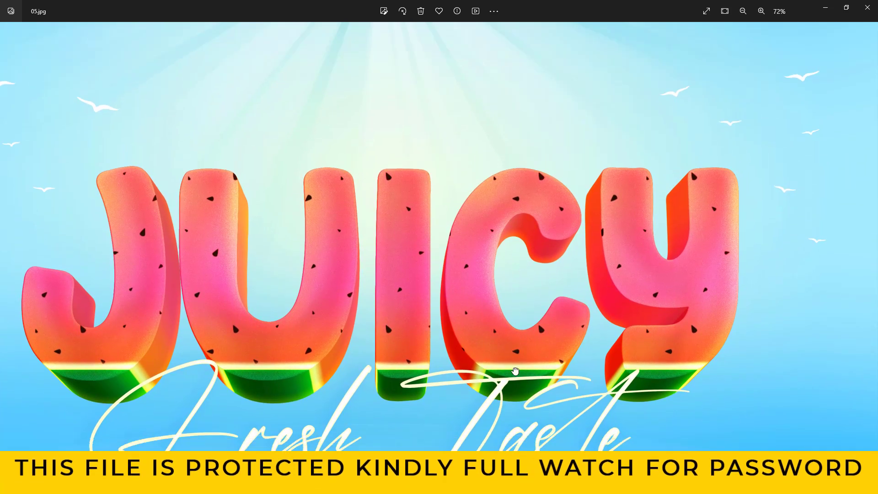
scroll(515, 372, "down", 3)
scroll(515, 372, "down", 1)
Zoom through the HAPPY BUBBLE preview and move on to the TOY image 548.jpg
left_click(873, 262)
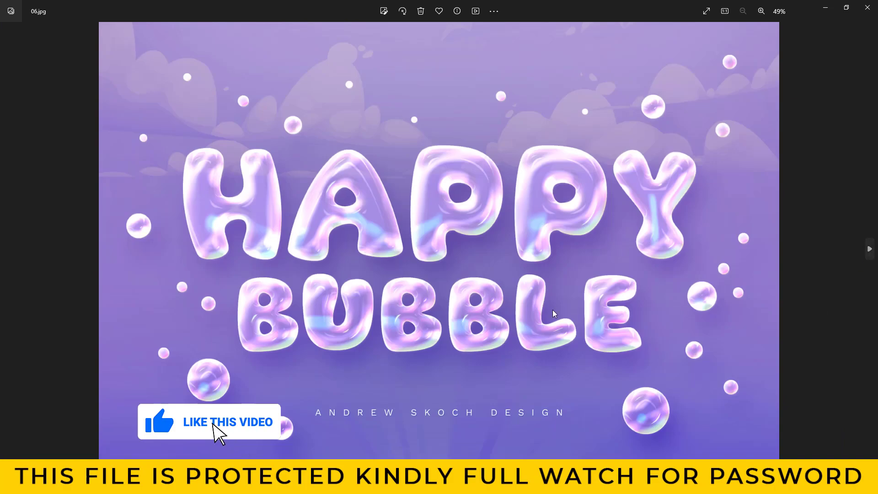
scroll(553, 315, "up", 2)
scroll(557, 359, "up", 1)
scroll(562, 365, "down", 1)
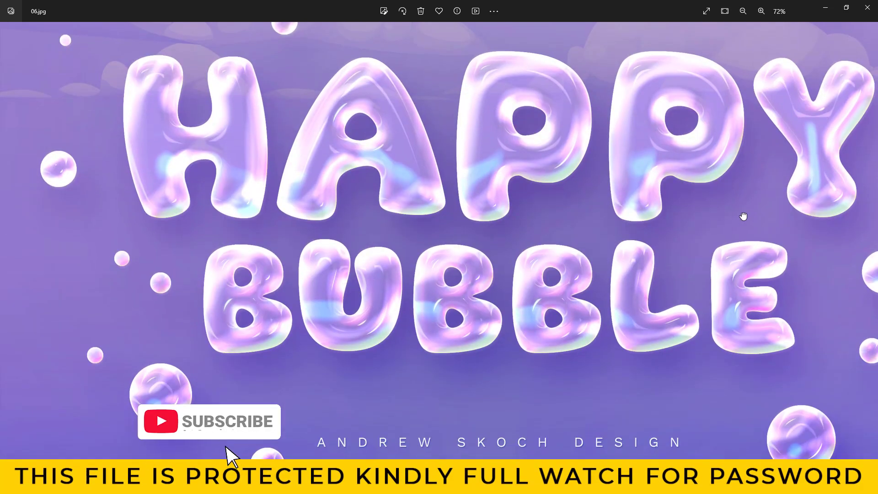
scroll(652, 232, "down", 1)
scroll(652, 232, "down", 1)
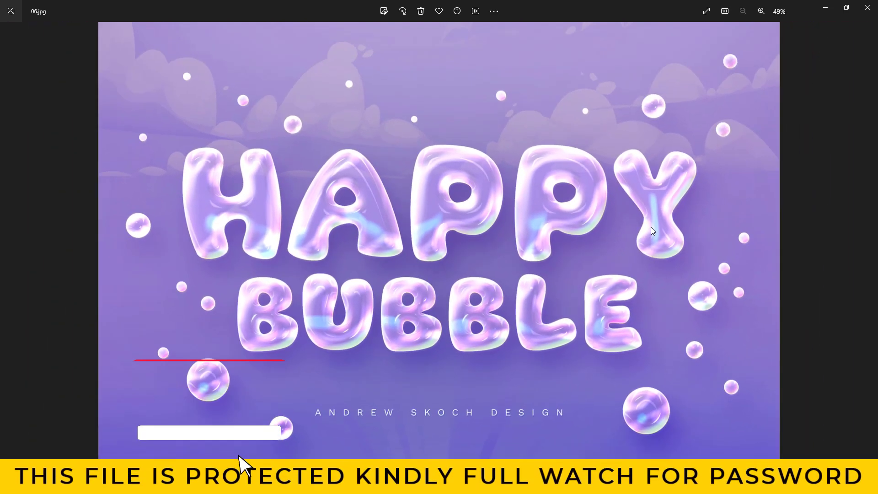
left_click(870, 243)
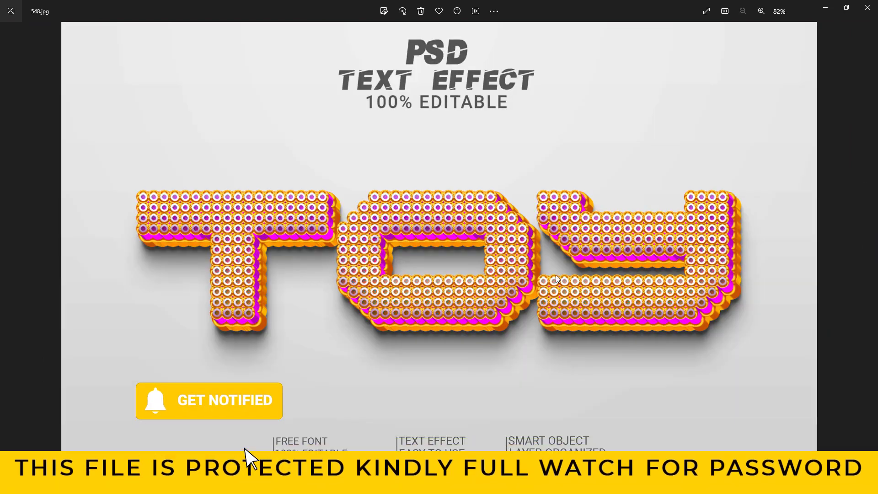
Zoom in and pan across the TOY letters in 548.jpg
scroll(636, 172, "up", 2)
scroll(636, 172, "up", 1)
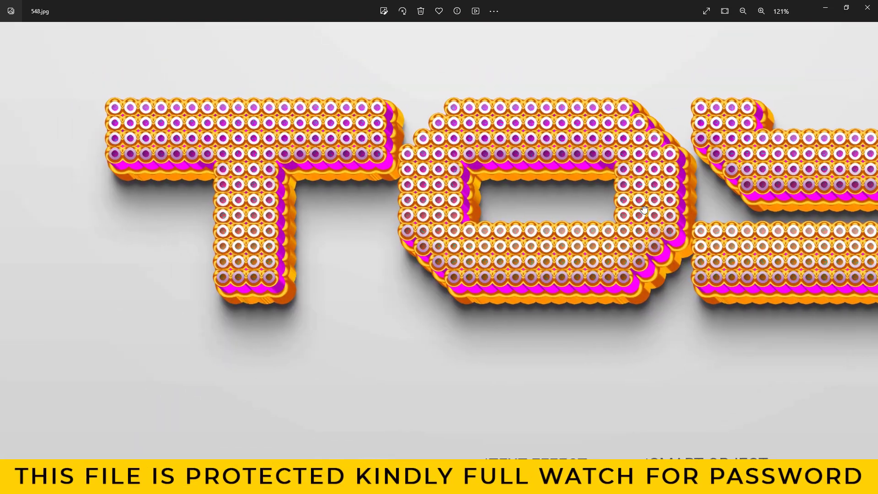
left_click_drag(800, 194, 654, 240)
scroll(612, 274, "up", 2)
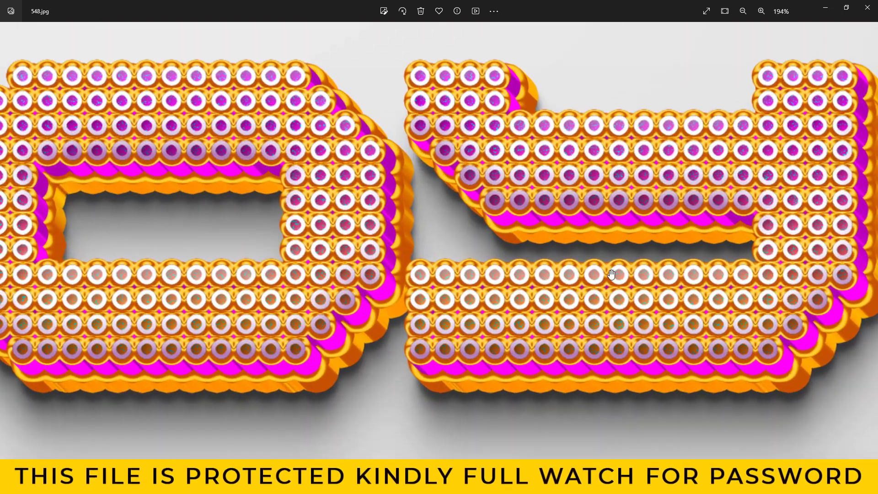
scroll(468, 235, "down", 2)
scroll(468, 242, "down", 1)
scroll(464, 266, "down", 1)
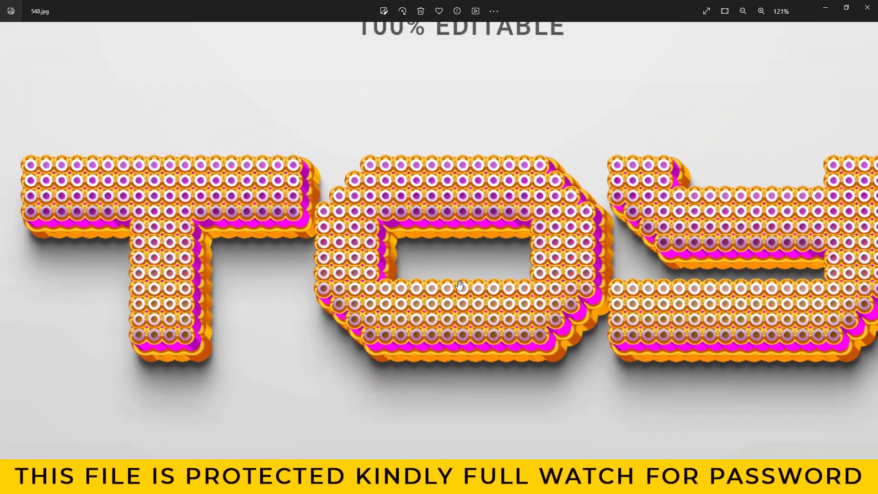
scroll(461, 286, "down", 1)
Inspect the Next text-effect preview so the whole word is visible
left_click(870, 250)
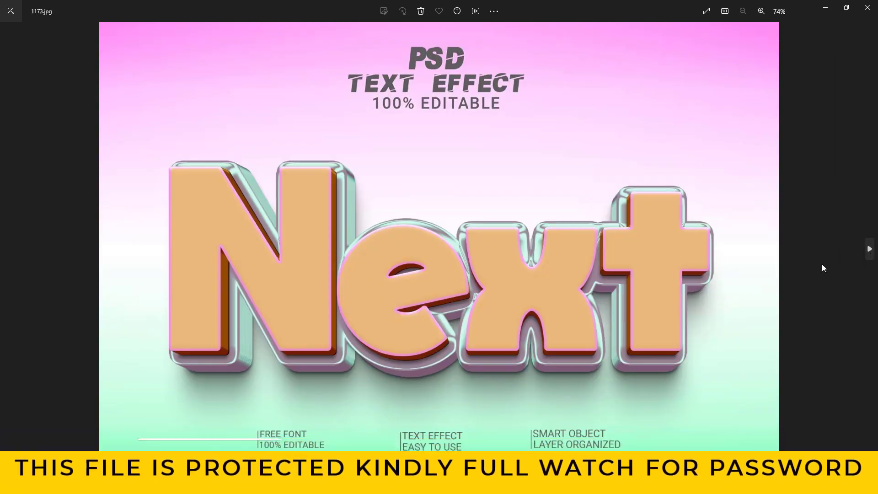
scroll(516, 265, "up", 1)
scroll(712, 209, "up", 1)
mouse_move(712, 209)
left_mouse_down()
mouse_move(719, 265)
mouse_move(523, 269)
mouse_move(513, 285)
left_mouse_up()
scroll(513, 285, "down", 1)
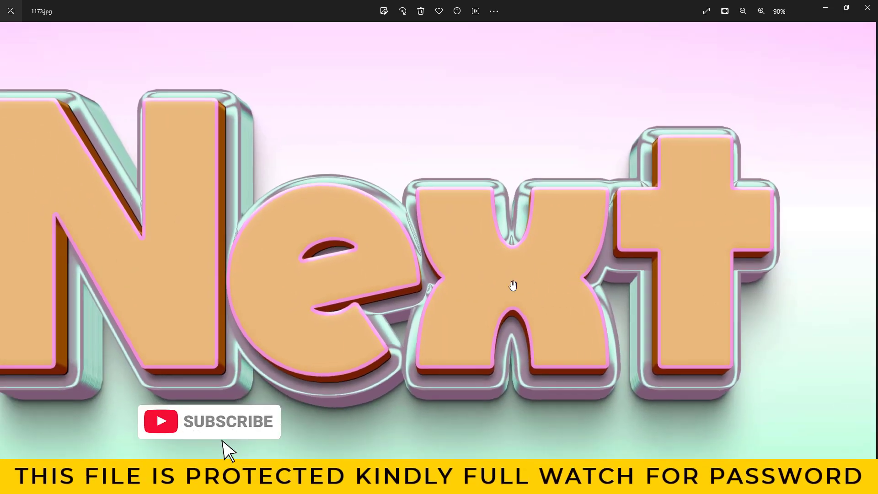
scroll(513, 285, "down", 1)
Examine the SCHOOL lettering up close, then bring up the SHOP preview 1198.jpg
left_click(870, 248)
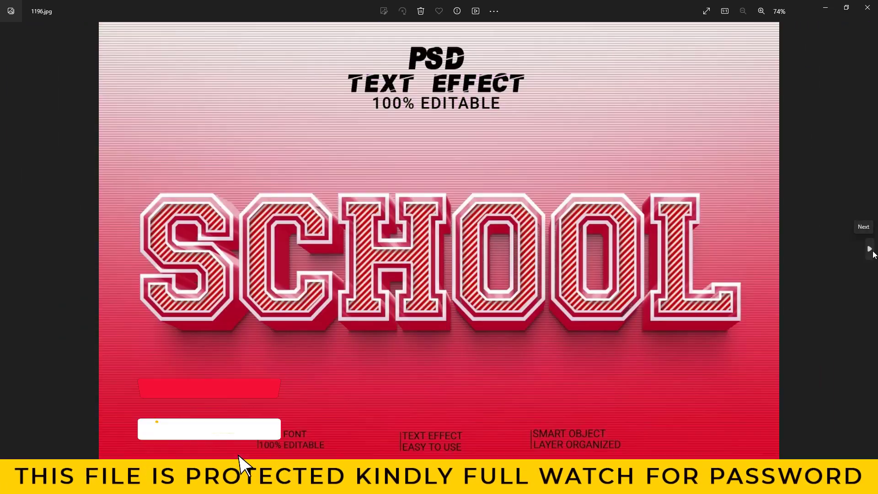
scroll(391, 293, "up", 2)
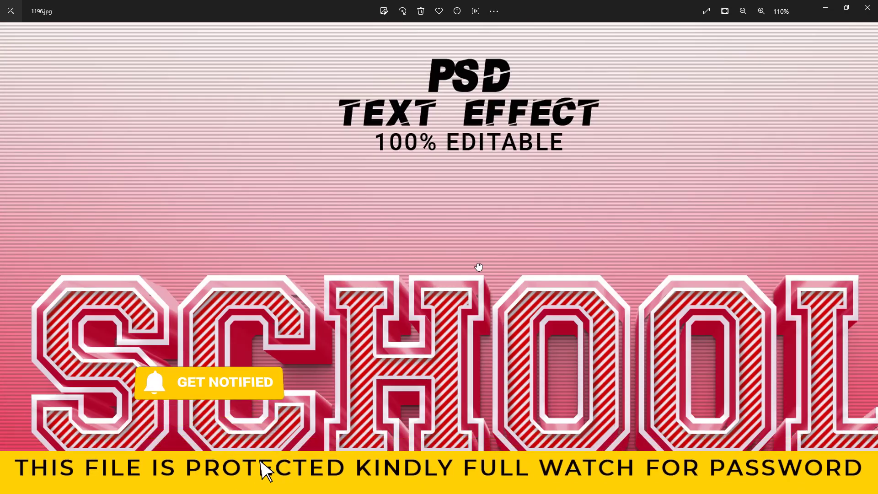
left_click_drag(628, 311, 651, 173)
scroll(588, 251, "down", 1)
scroll(541, 300, "up", 1)
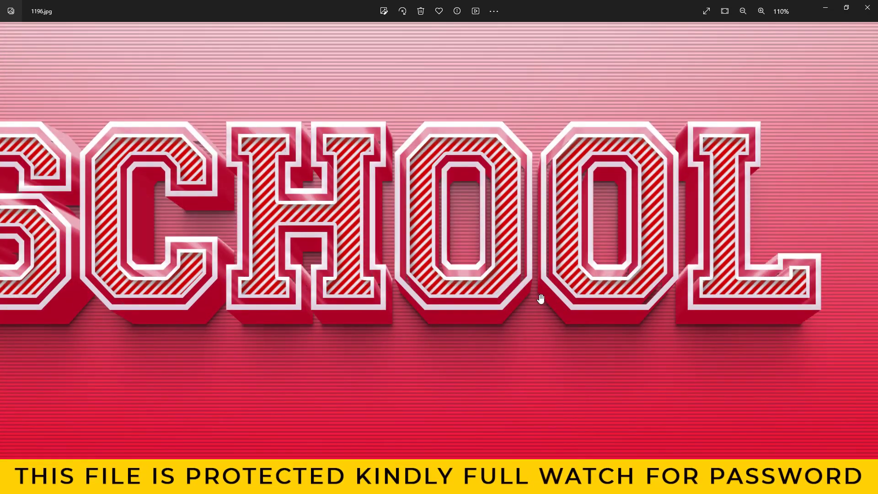
scroll(540, 299, "up", 2)
scroll(534, 275, "down", 1)
scroll(533, 274, "down", 1)
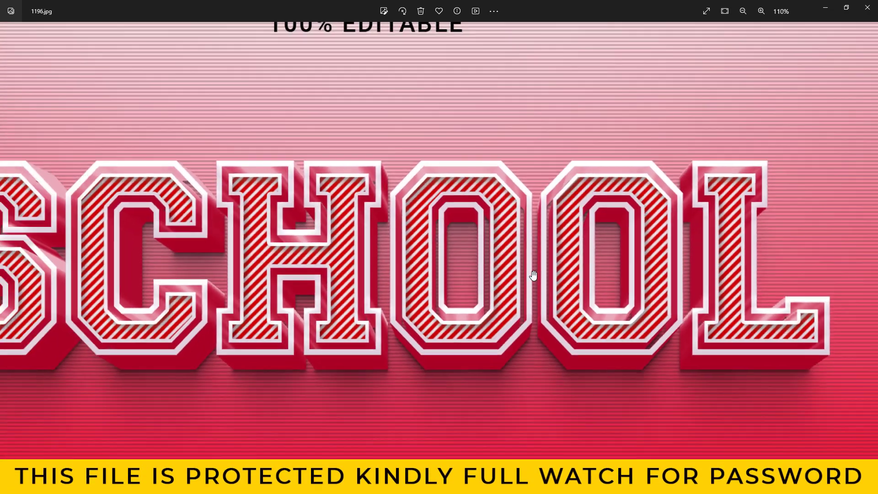
scroll(534, 275, "down", 1)
left_click(868, 237)
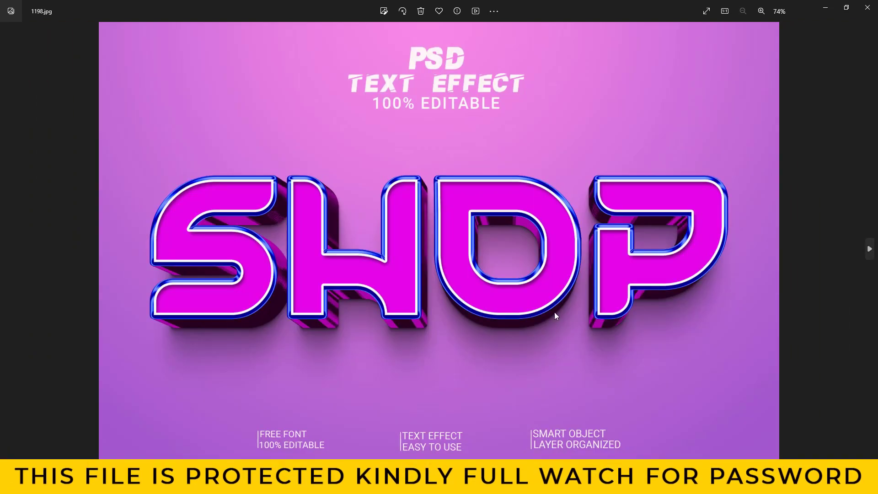
scroll(418, 330, "up", 2)
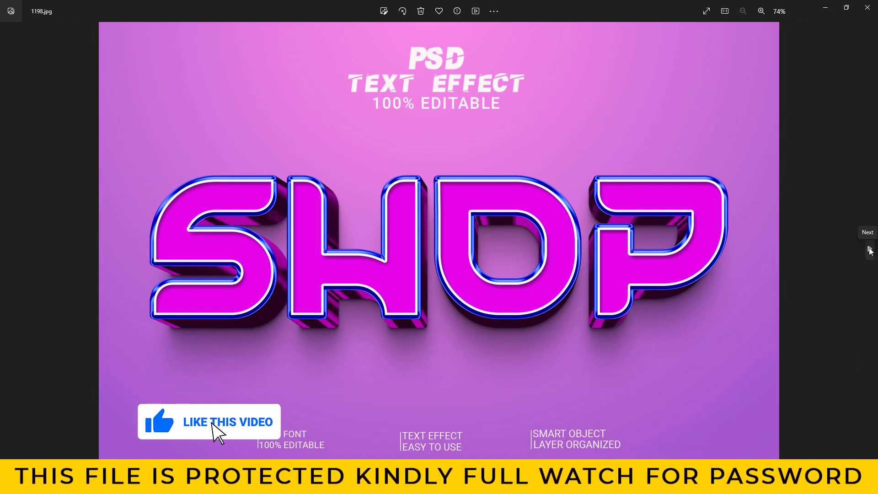
Inspect the BANG preview, panning toward the G and exclamation mark
left_click(868, 249)
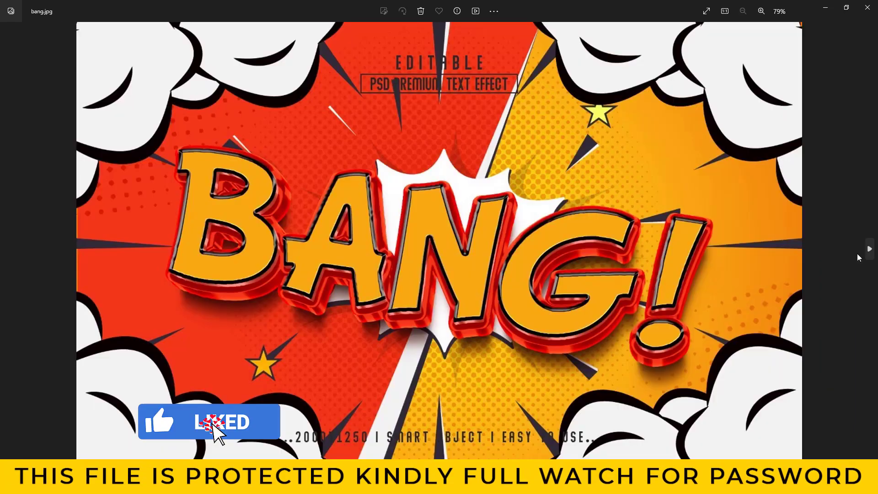
scroll(462, 320, "up", 5)
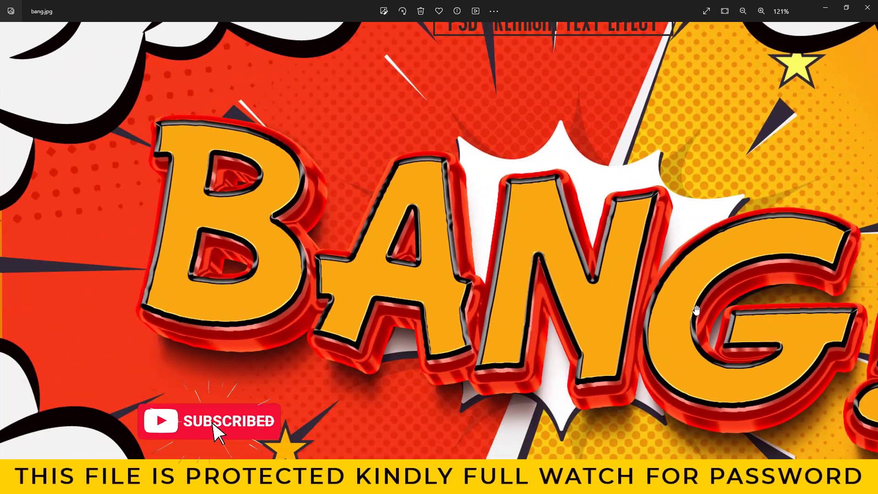
left_click_drag(696, 310, 564, 196)
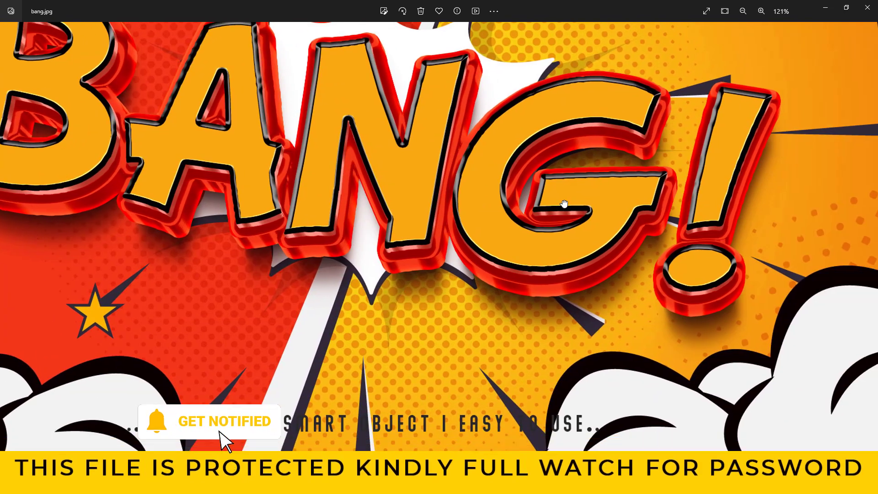
scroll(585, 258, "up", 3)
scroll(548, 287, "down", 3)
scroll(548, 287, "down", 2)
scroll(548, 286, "down", 2)
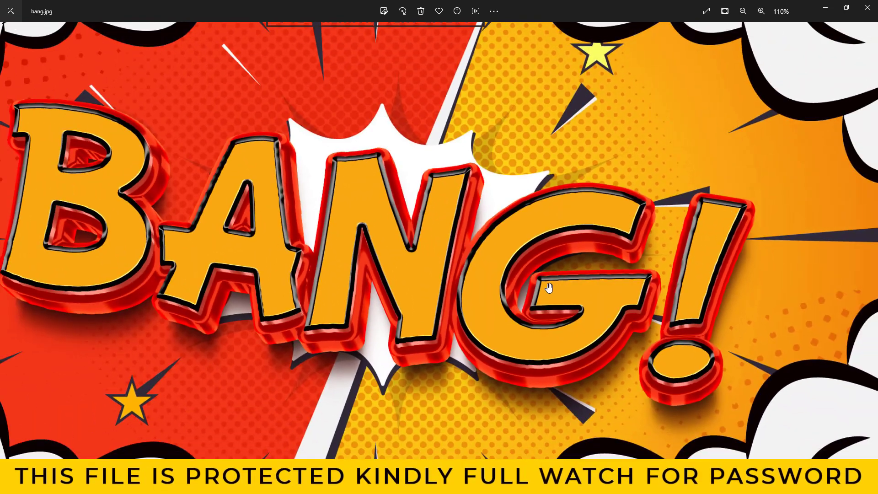
Zoom in and out on the Boom preview image
left_click(868, 248)
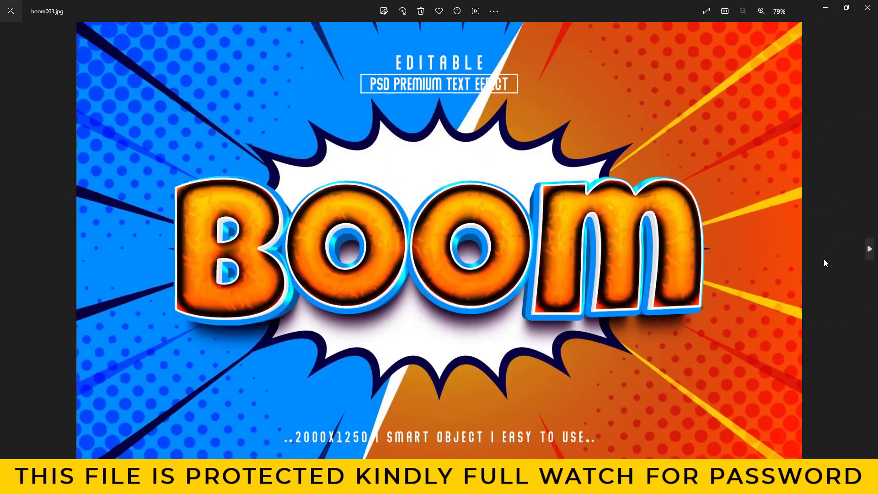
scroll(466, 290, "up", 2)
scroll(525, 231, "down", 1)
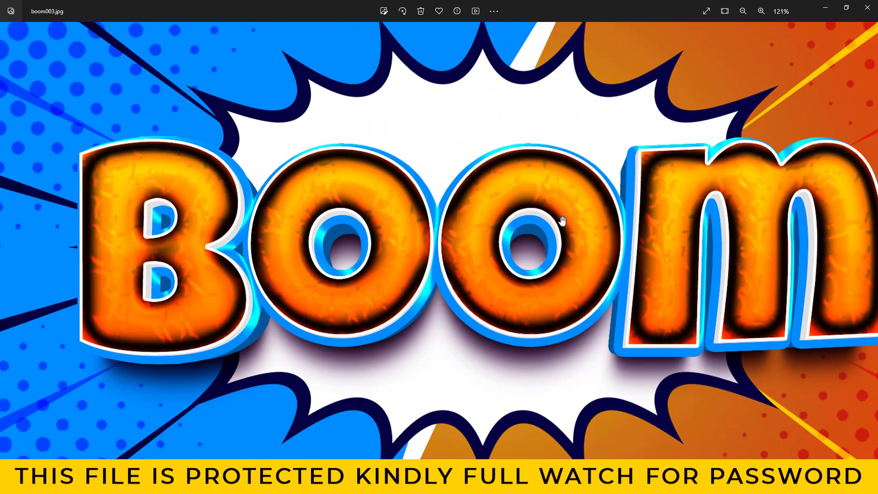
scroll(517, 255, "down", 1)
scroll(525, 263, "up", 2)
scroll(515, 294, "down", 2)
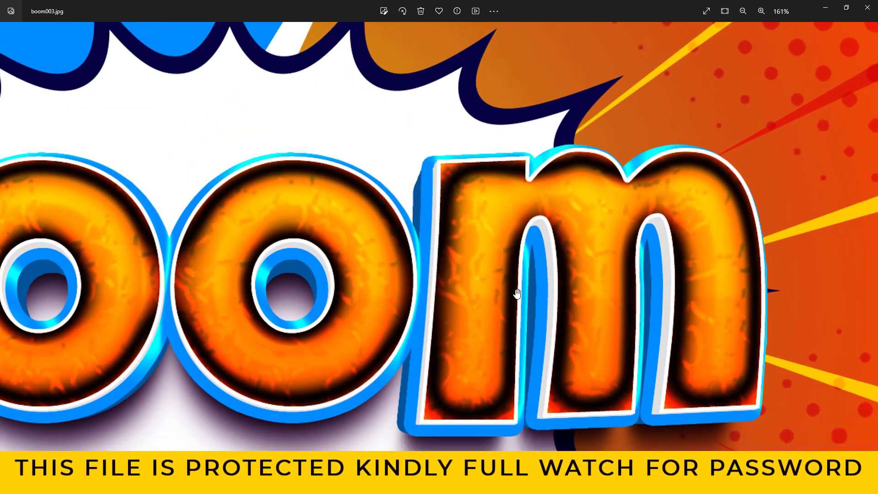
scroll(517, 293, "down", 2)
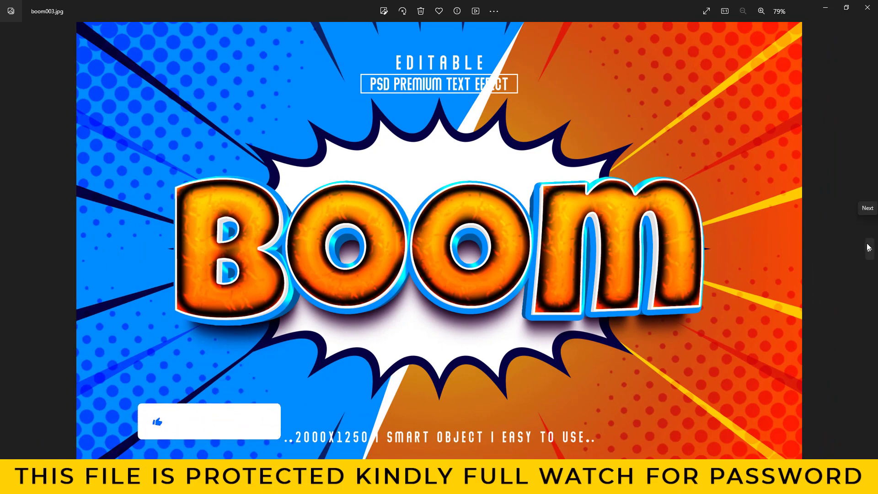
View the Comedy and ROAD scene previews at different zoom levels
left_click(869, 247)
scroll(491, 256, "up", 3)
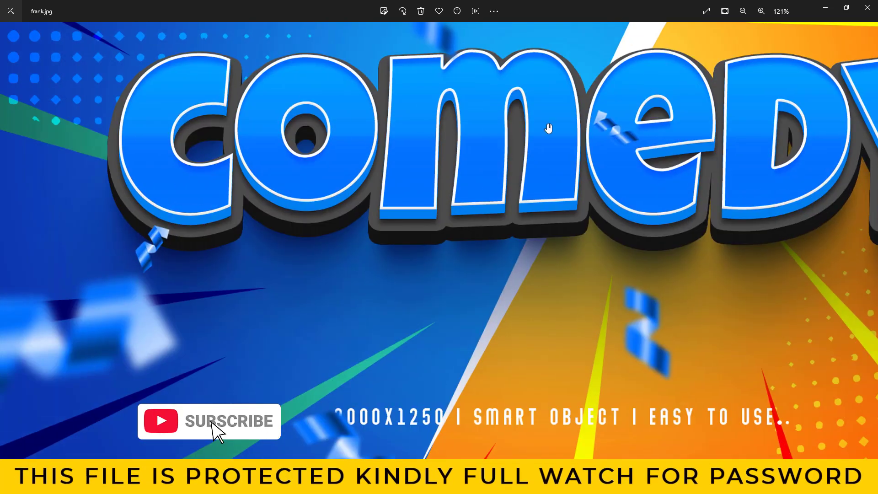
scroll(515, 229, "down", 3)
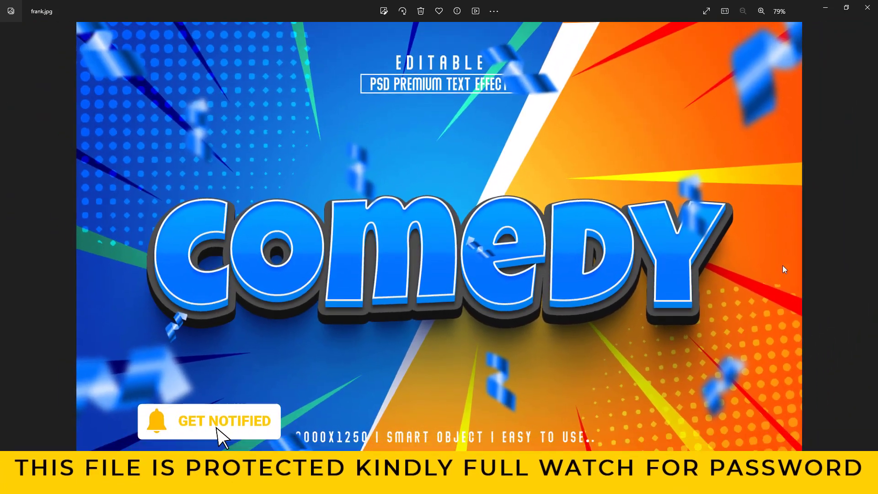
left_click(870, 251)
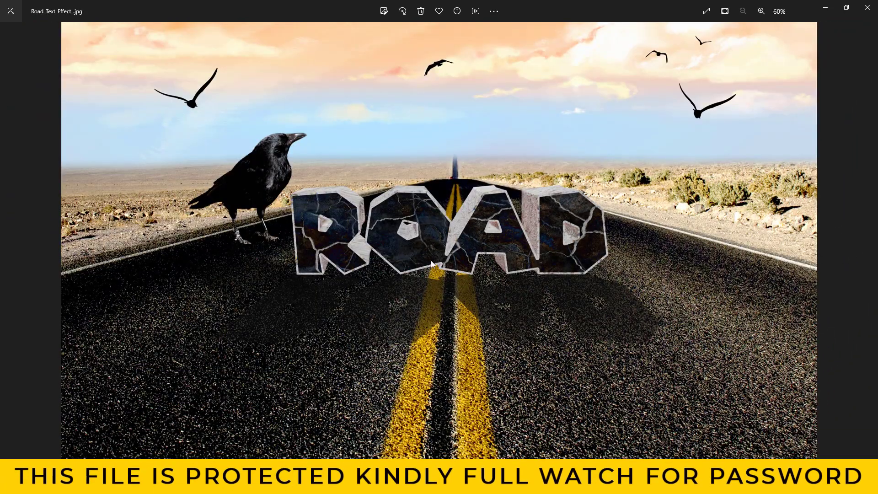
scroll(465, 324, "up", 2)
scroll(466, 324, "up", 4)
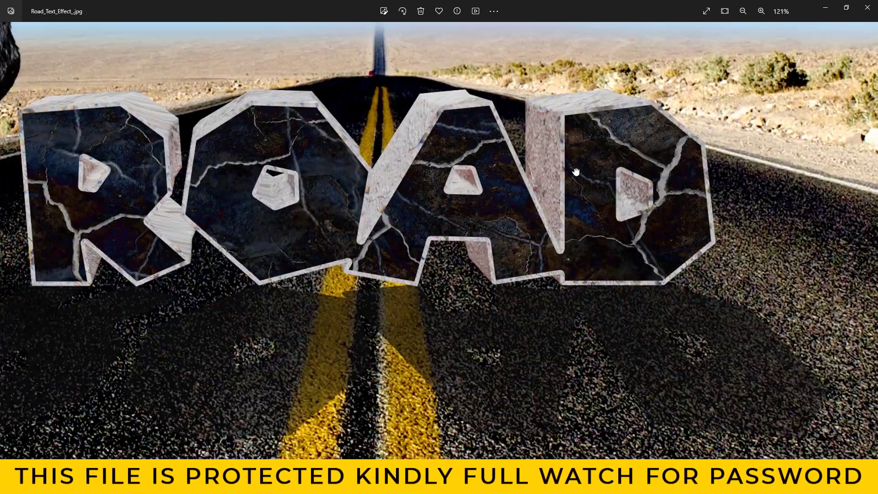
scroll(697, 187, "down", 3)
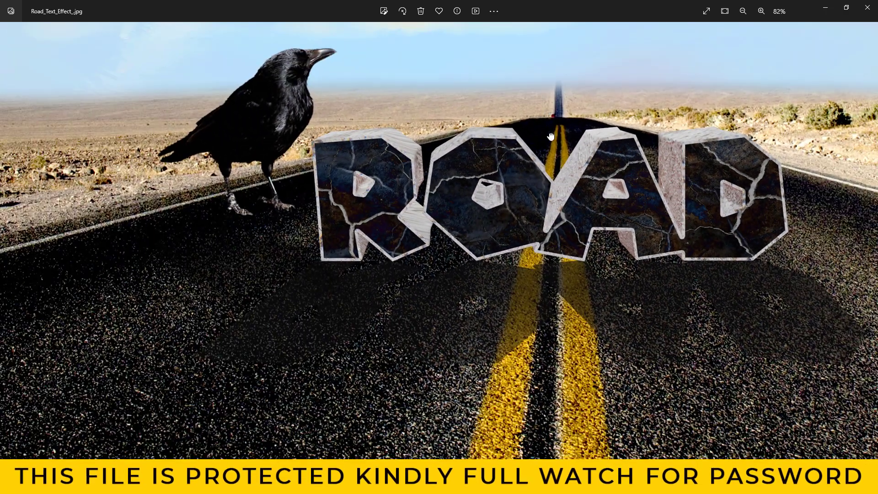
scroll(549, 205, "down", 3)
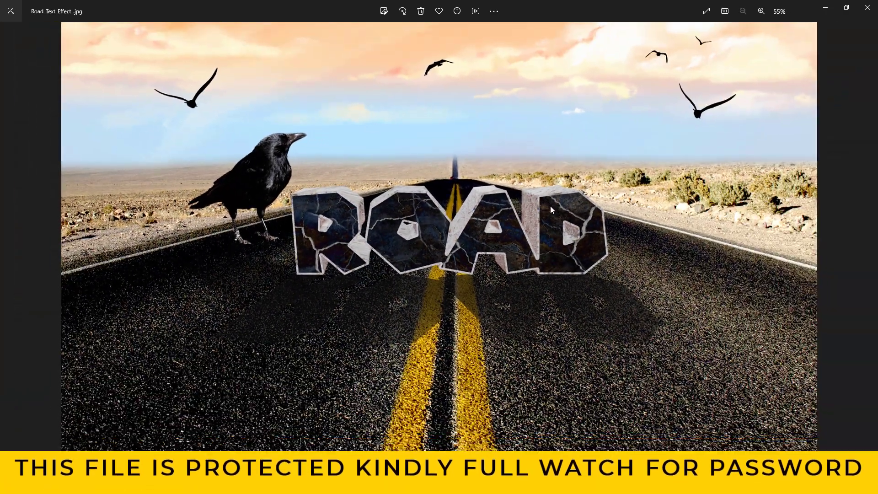
Pan across the large letters and lower part of the Royal preview
left_click(870, 251)
scroll(536, 258, "up", 3)
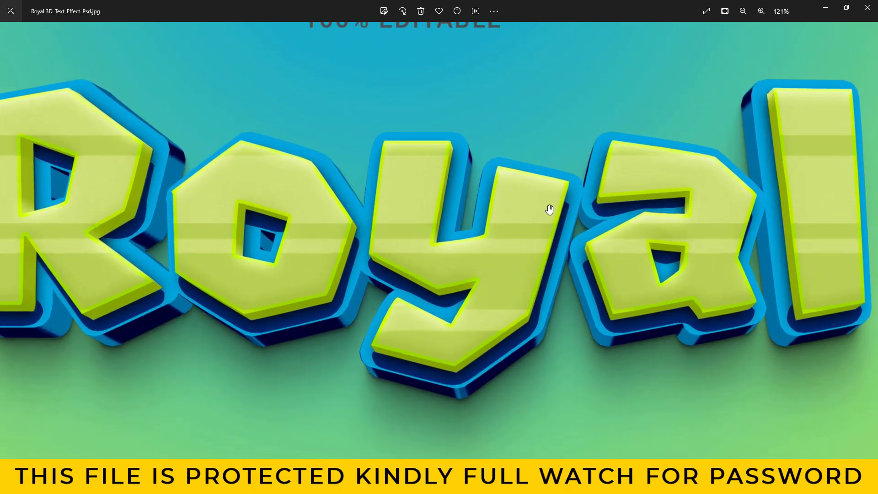
left_click_drag(549, 206, 764, 210)
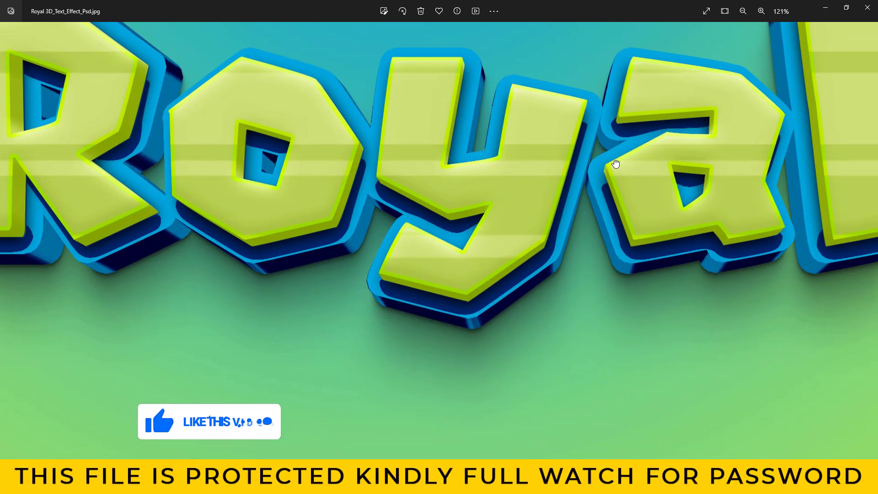
left_click_drag(752, 275, 506, 137)
scroll(514, 206, "down", 3)
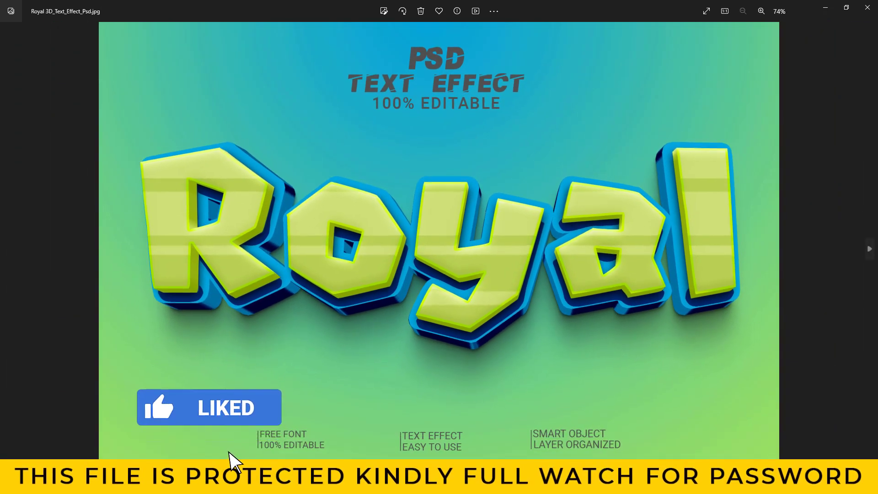
Zoom and pan around the SWEETS 3D text preview
left_click(868, 246)
scroll(407, 272, "up", 3)
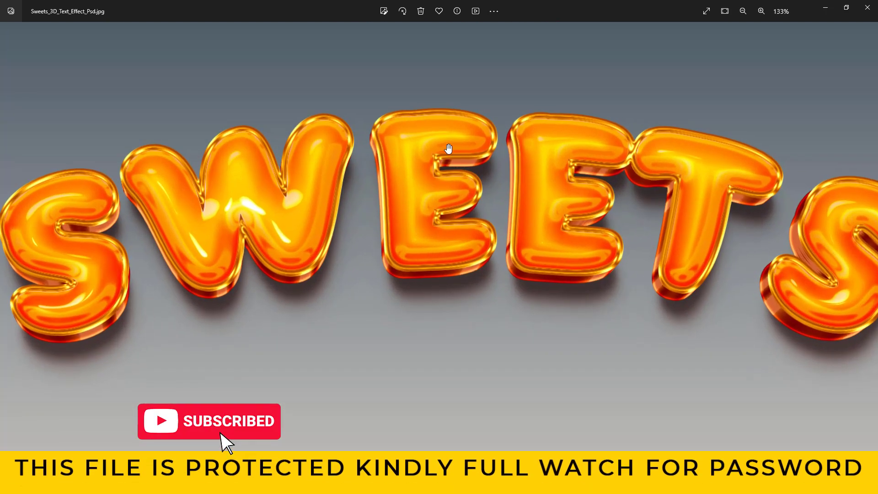
mouse_move(451, 147)
left_mouse_down()
mouse_move(703, 298)
mouse_move(696, 112)
left_mouse_up()
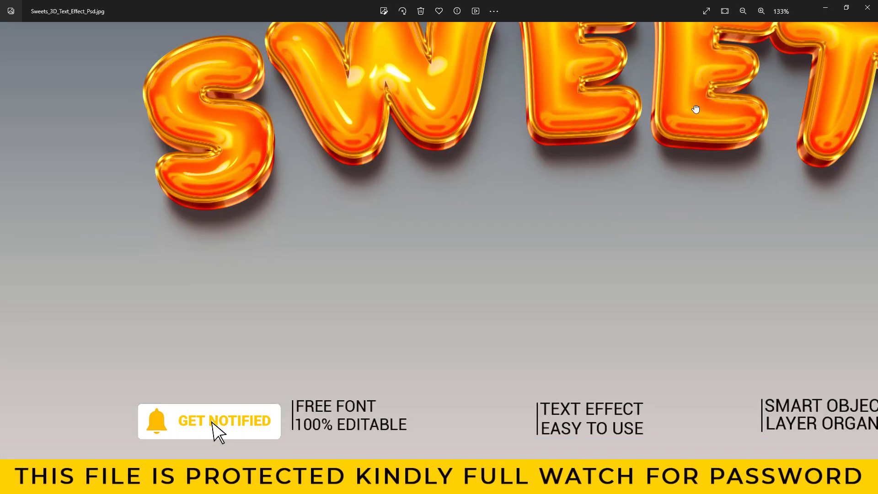
scroll(431, 233, "down", 3)
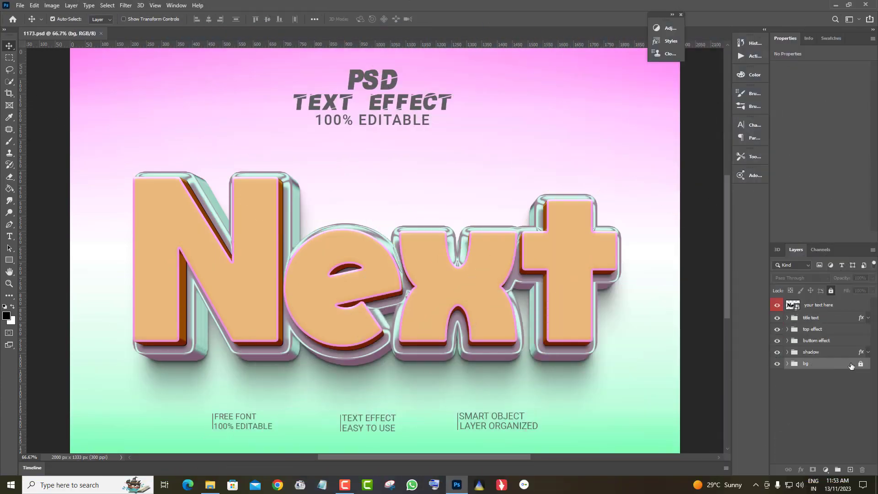
Open the Next1.psb smart object and replace the text 'Next' with 'time'
double_click(796, 307)
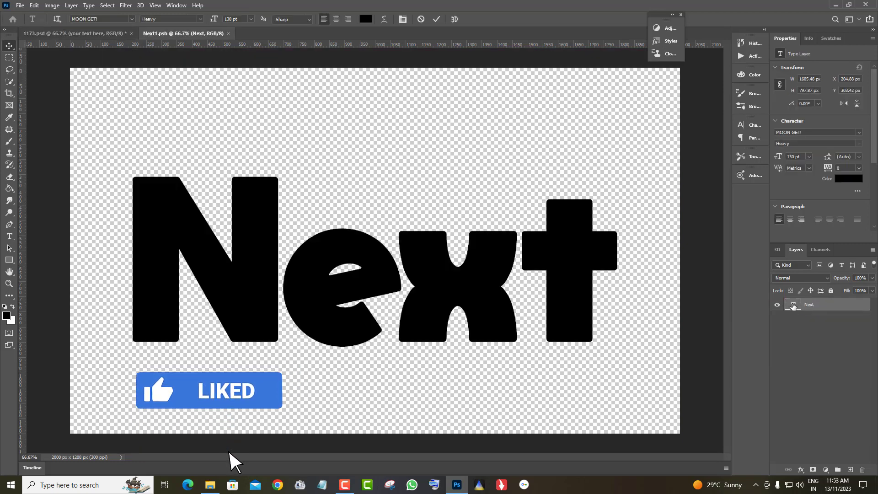
double_click(793, 305)
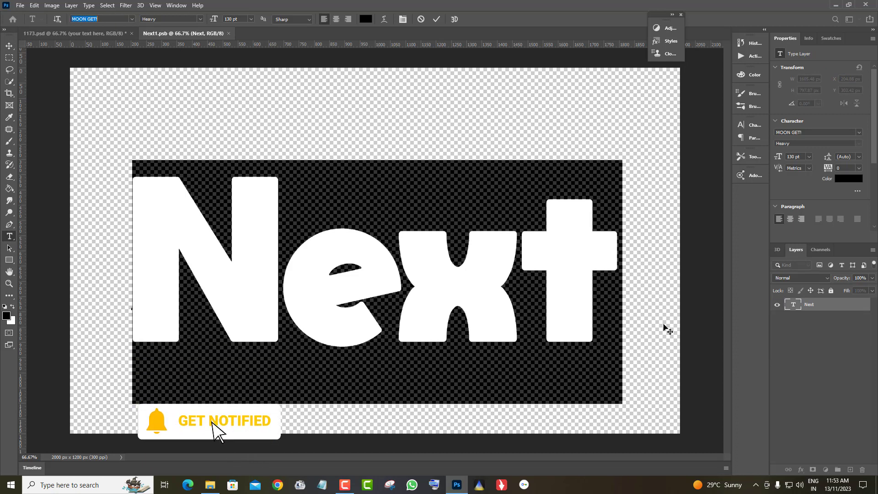
key("ctrl+h")
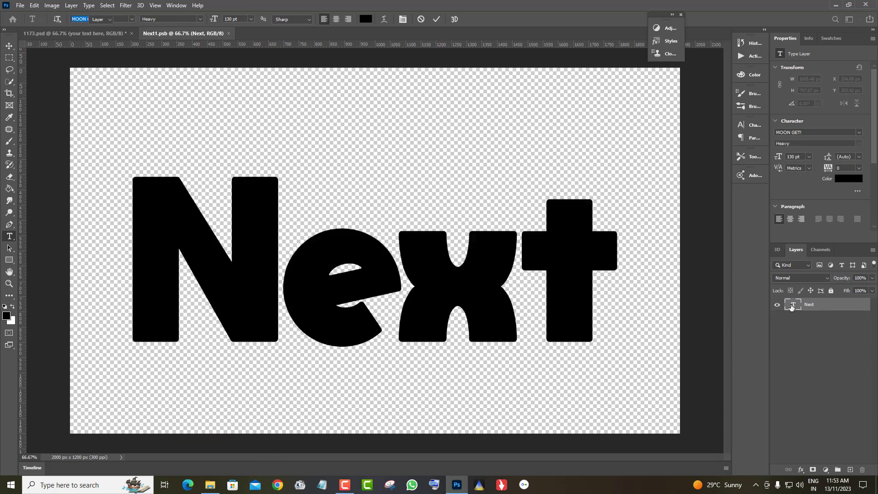
key("Return")
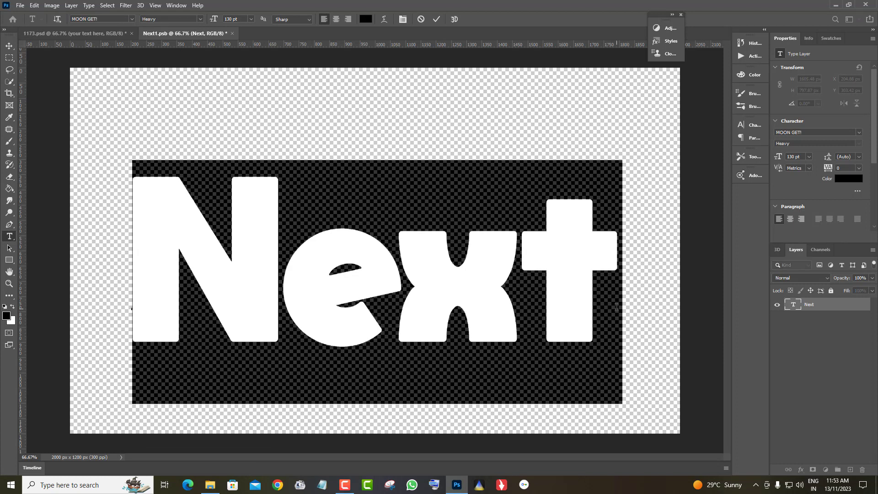
key("BackSpace")
type("+")
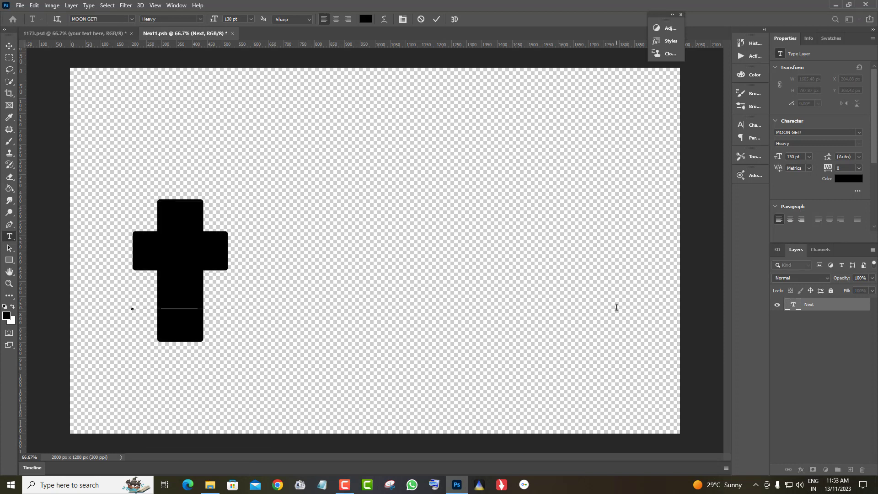
type("i")
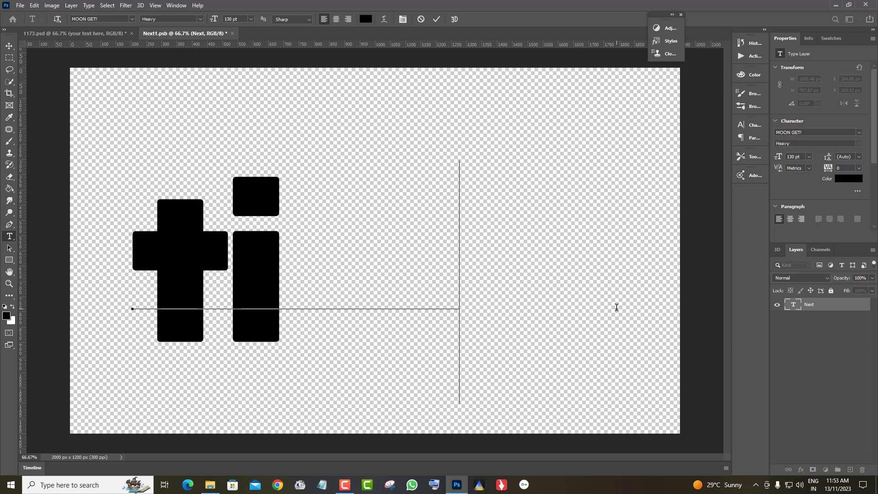
type("me")
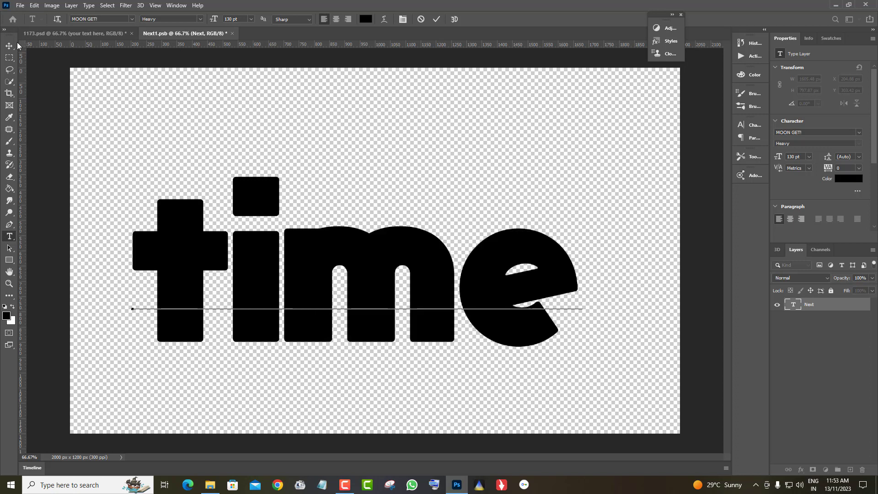
key("ctrl+Return")
Nudge the word time slightly right and close Next1.psb
key("v")
key("shift+Right")
key("shift+Right")
key("shift+Right")
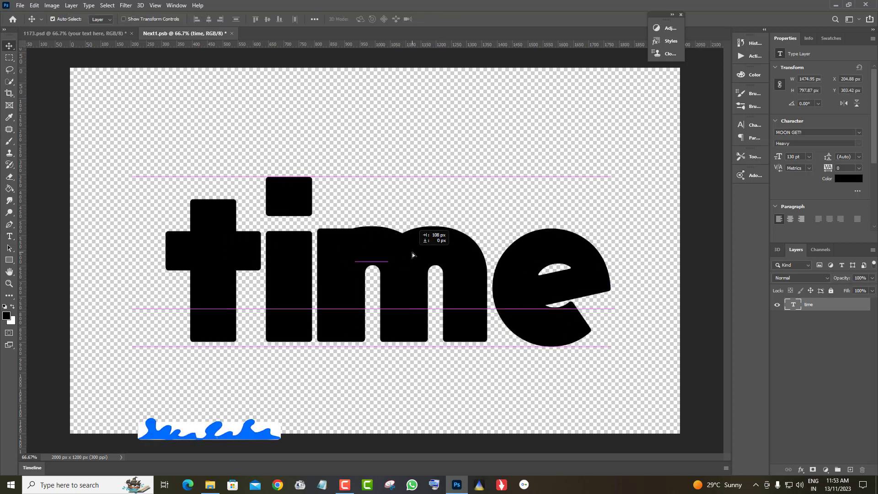
left_click_drag(397, 254, 402, 254)
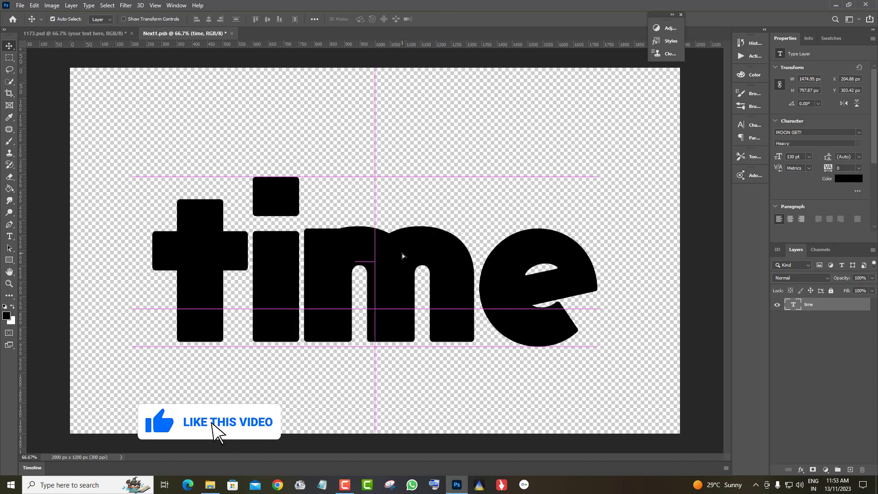
left_click(230, 33)
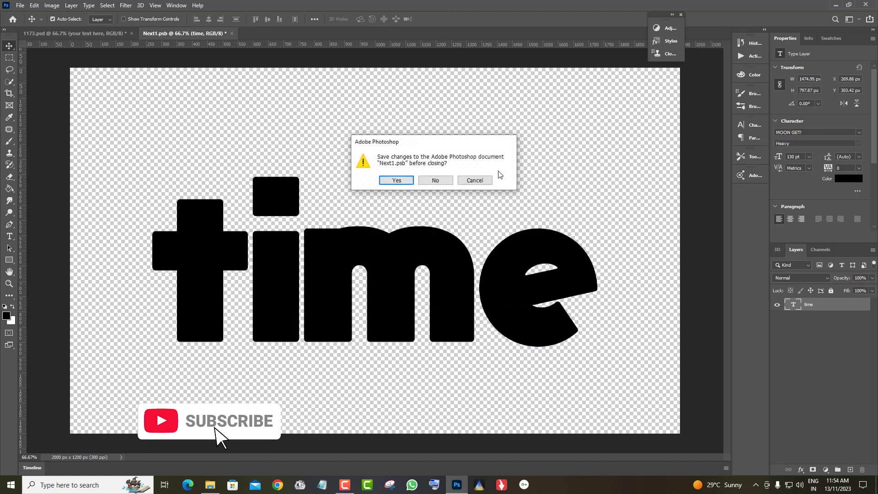
Save the Next1.psb changes and hide the title text group in 1173.psd
left_click(387, 181)
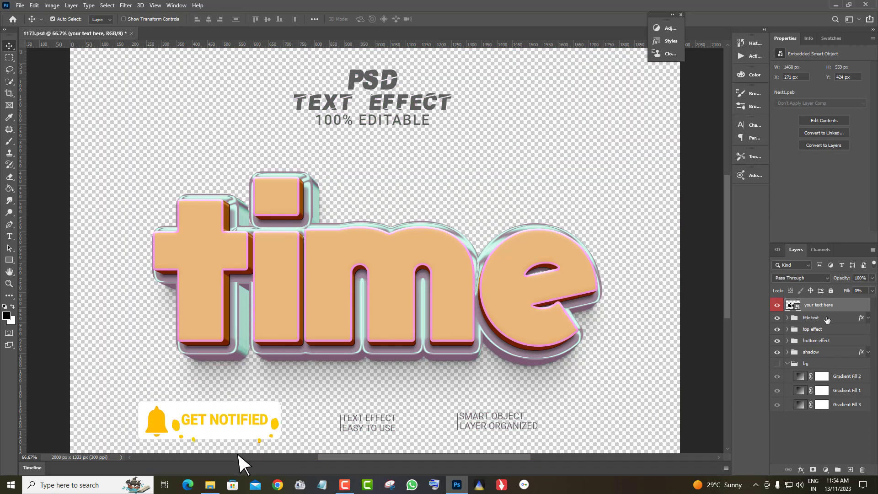
left_click(809, 318)
left_click(777, 317)
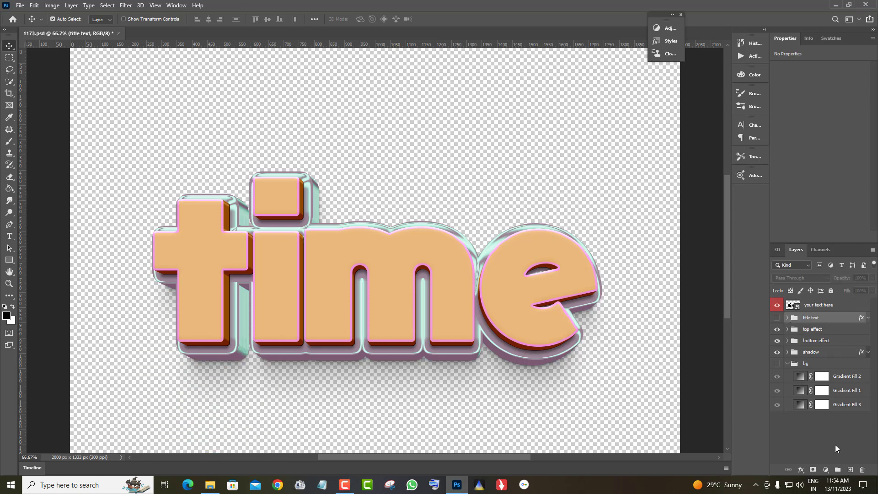
left_click(825, 470)
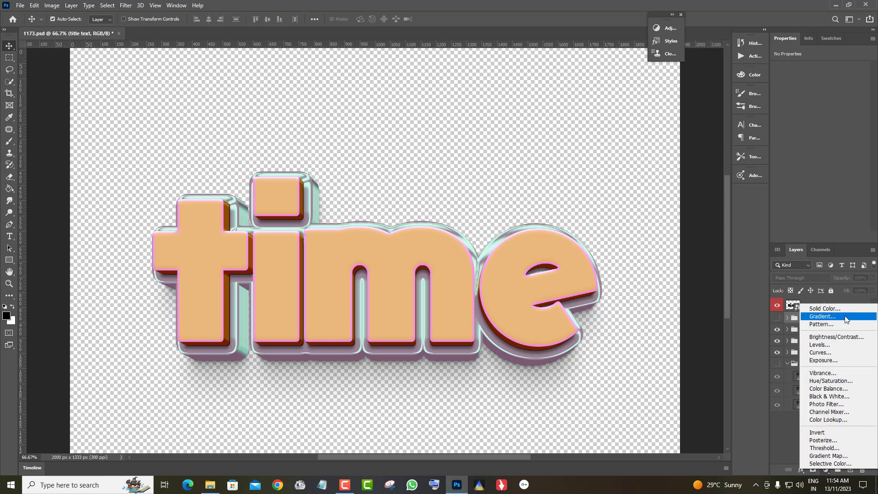
Add a Blues > Blue_12 gradient fill layer and move Gradient Fill 4 above the bg group
left_click(822, 316)
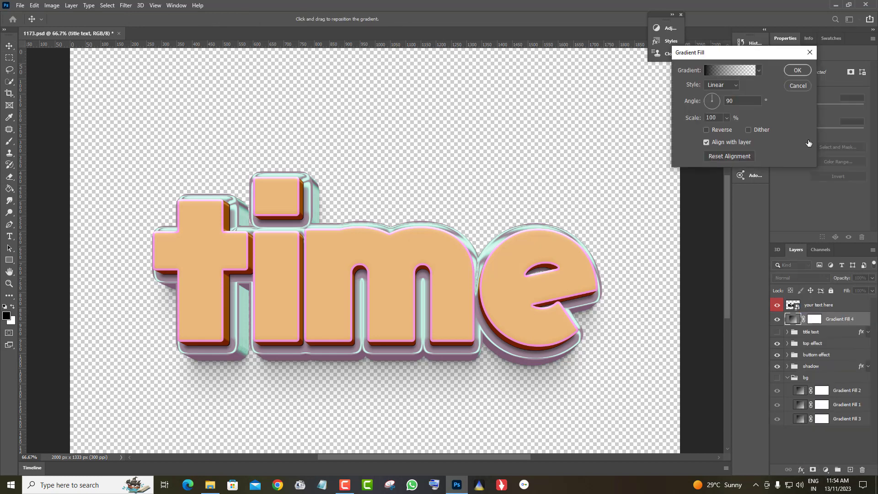
left_click(722, 69)
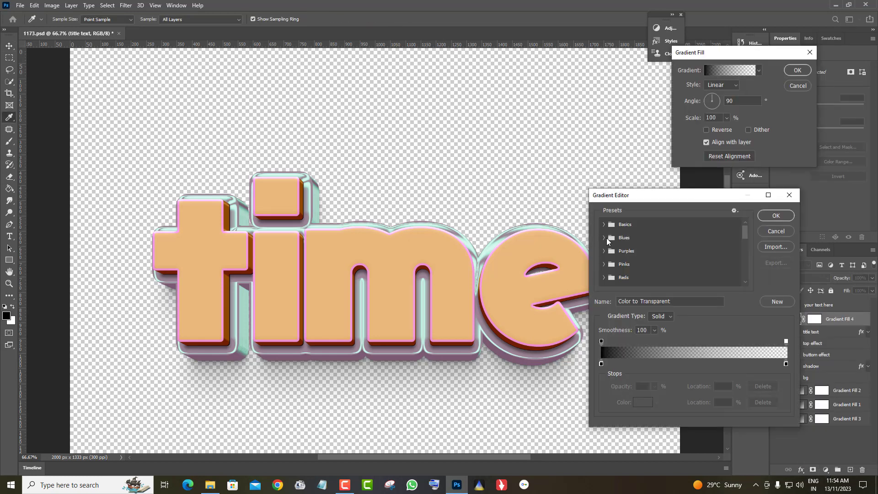
left_click(605, 238)
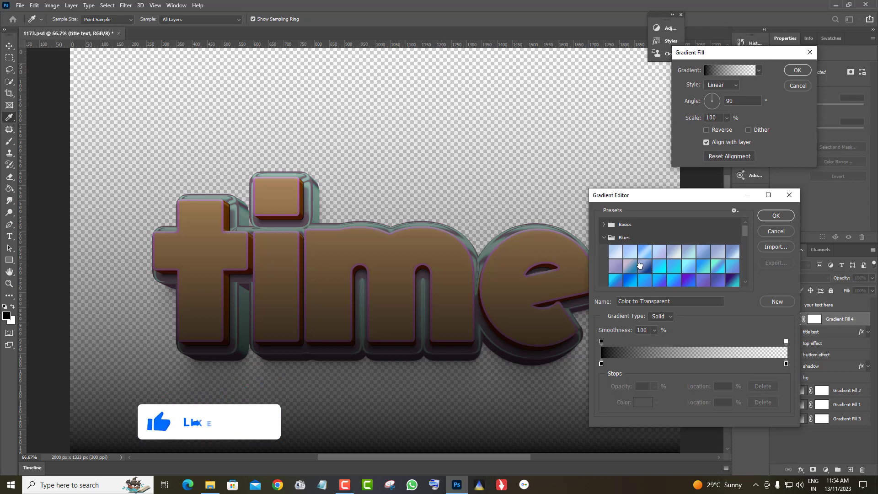
left_click(639, 265)
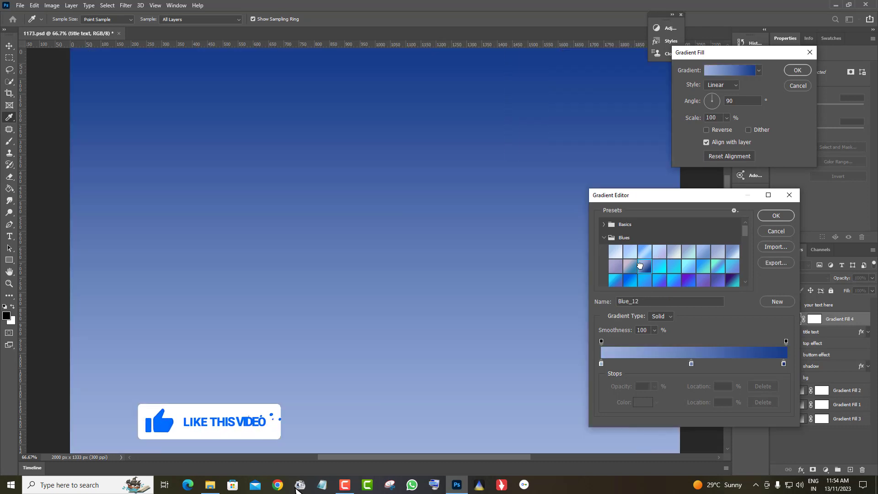
left_click(776, 216)
left_click(797, 70)
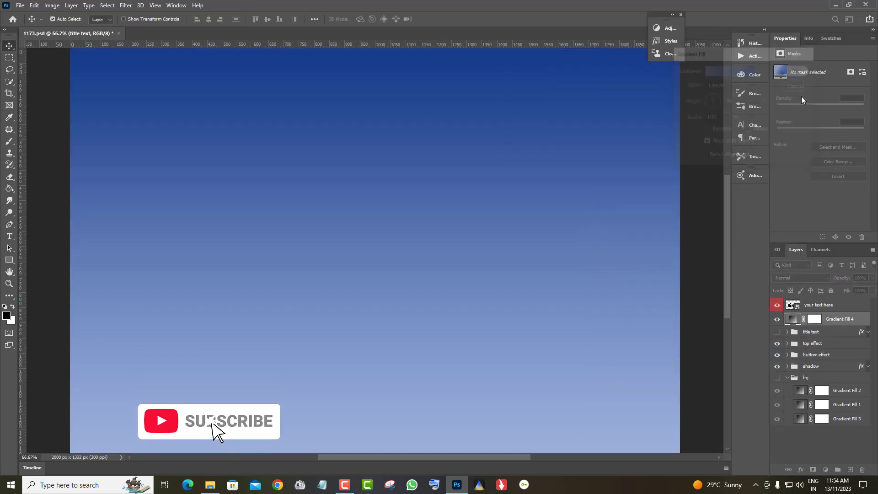
left_click_drag(839, 319, 852, 386)
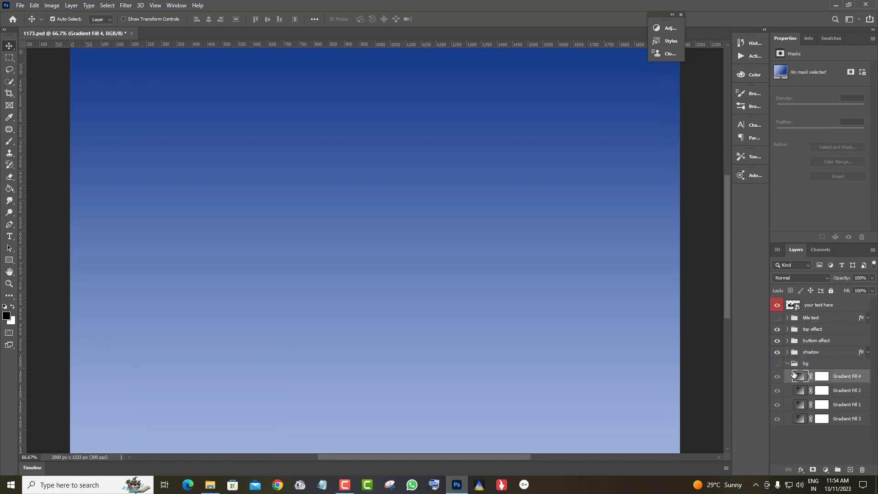
left_click(777, 369)
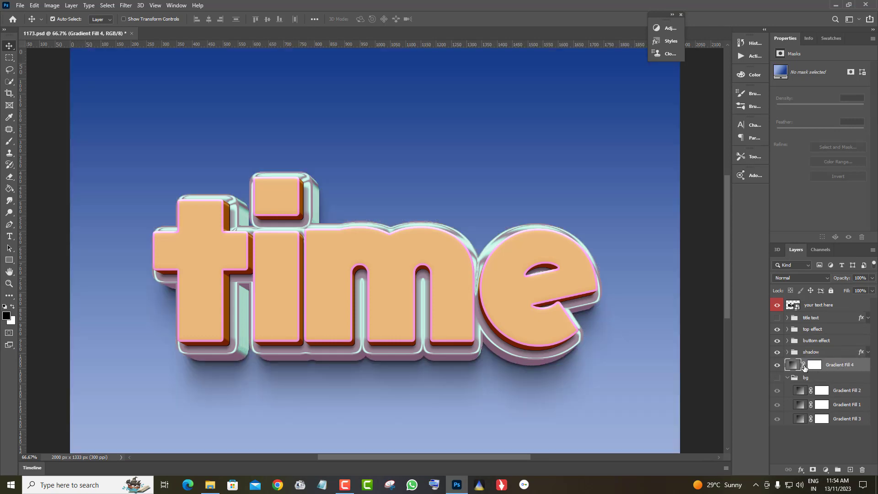
Change Gradient Fill 4 to the Grays > Gray_09 gradient
double_click(793, 364)
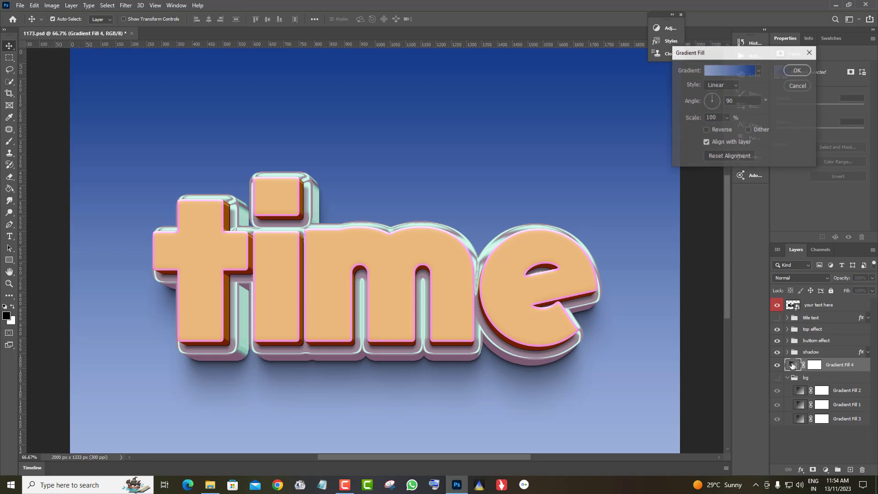
left_click(730, 70)
scroll(671, 250, "down", 2)
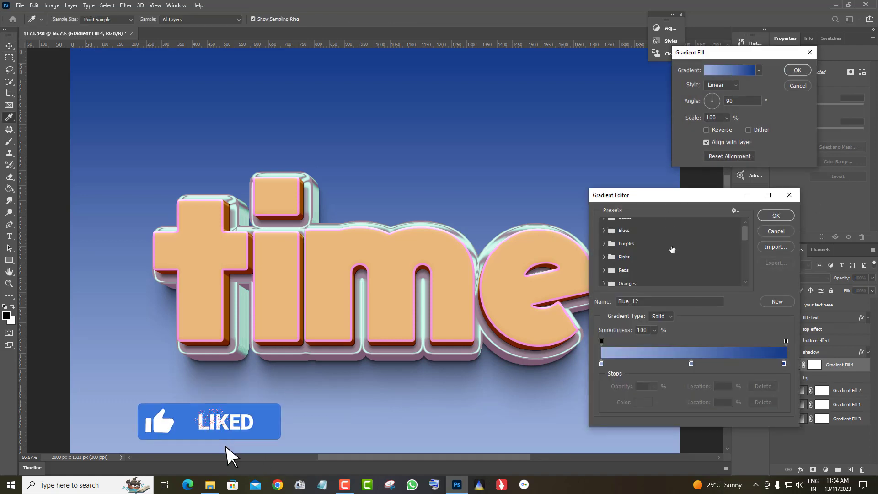
scroll(671, 250, "down", 2)
scroll(672, 249, "down", 2)
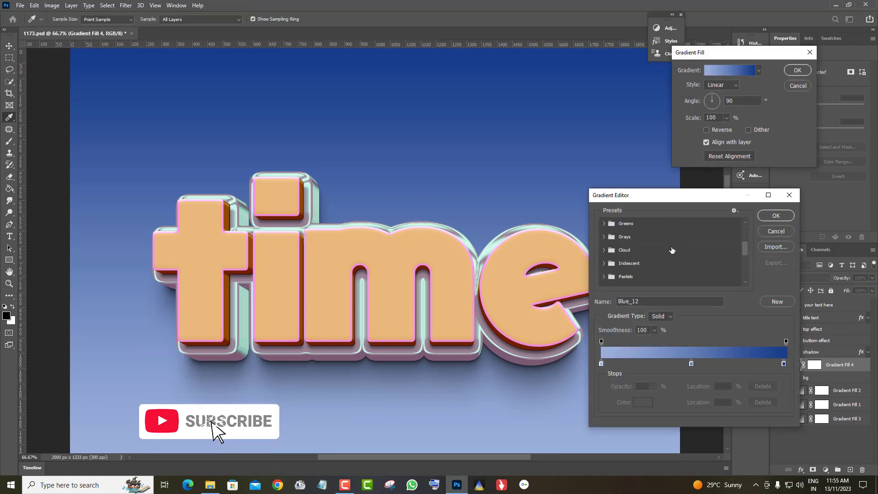
scroll(672, 249, "up", 1)
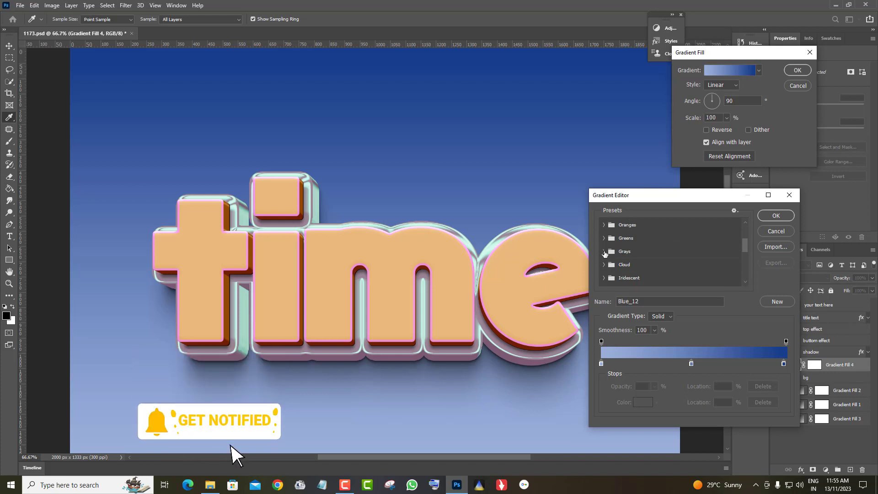
left_click(604, 251)
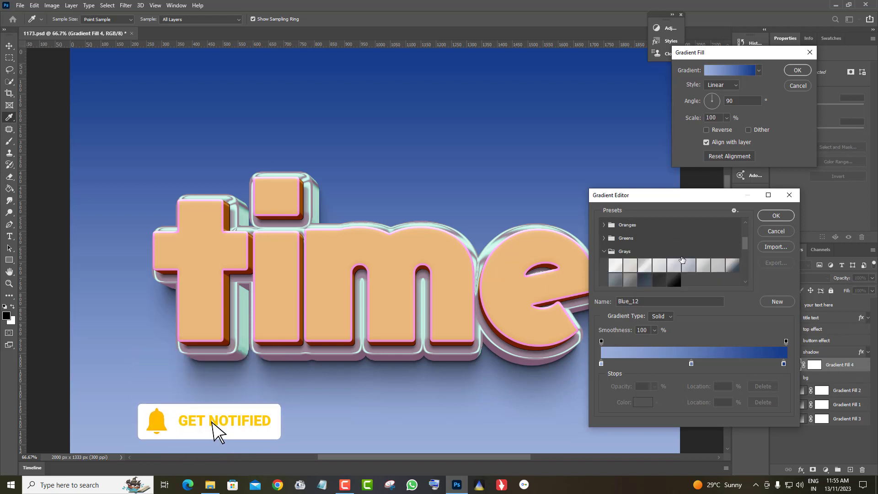
scroll(663, 256, "down", 1)
left_click(673, 258)
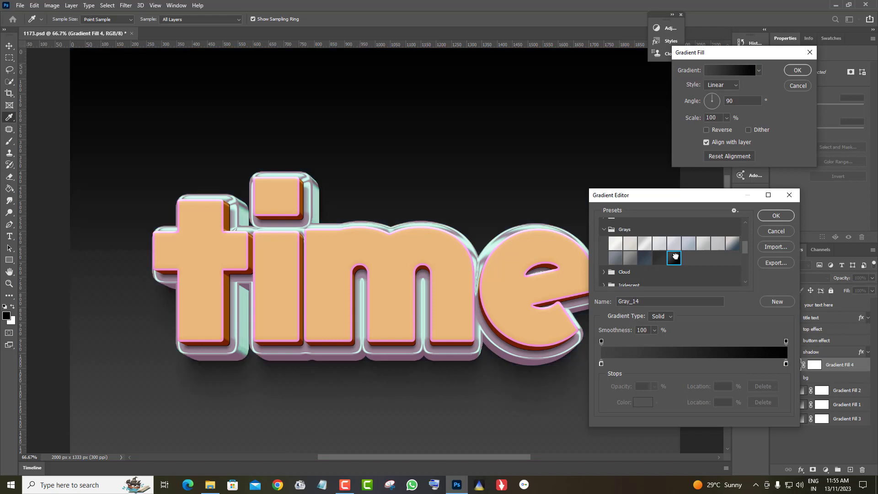
left_click(730, 244)
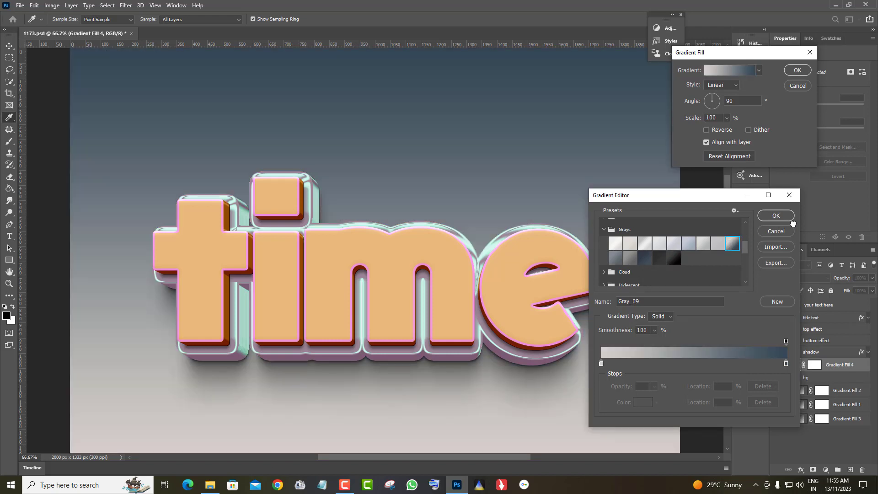
left_click(776, 216)
Set the gradient style to Radial at 200% scale, then zoom out to the whole canvas
left_click(732, 86)
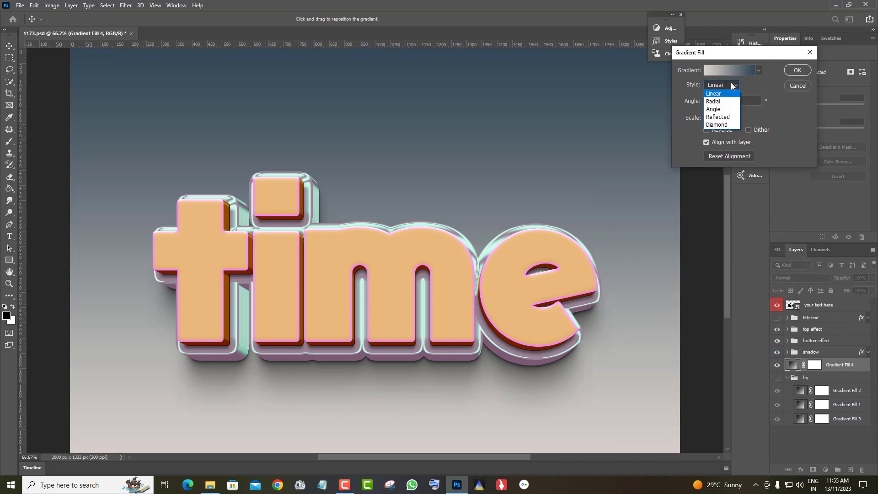
left_click(716, 97)
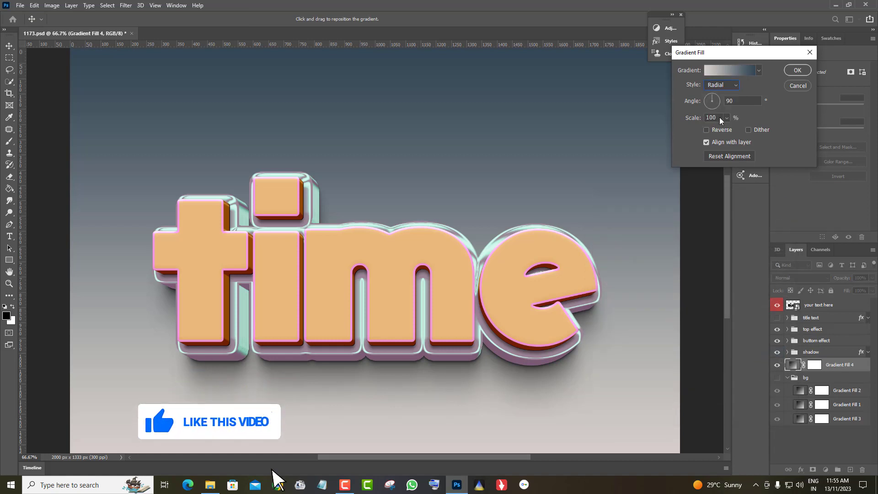
left_click(717, 117)
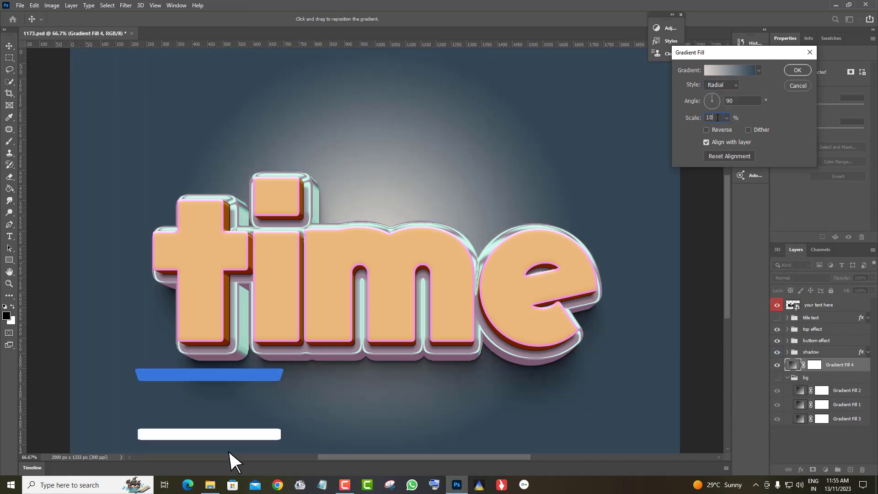
key("BackSpace")
key("BackSpace")
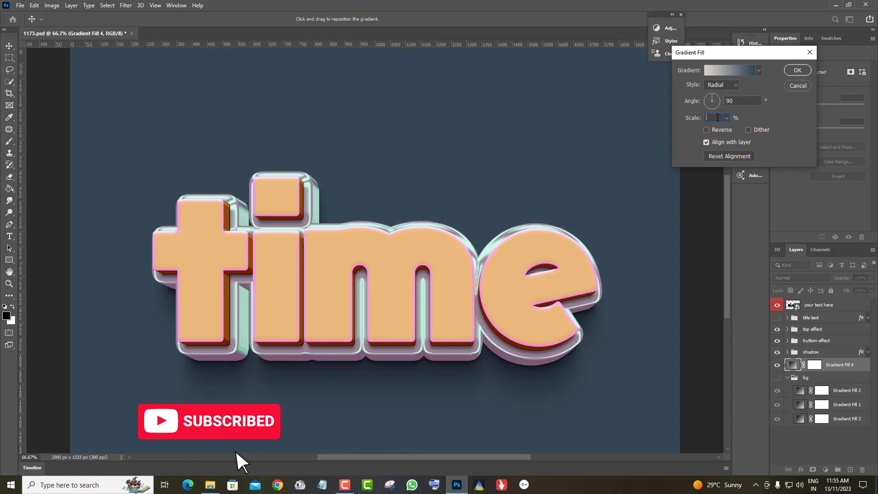
key("BackSpace")
type("200")
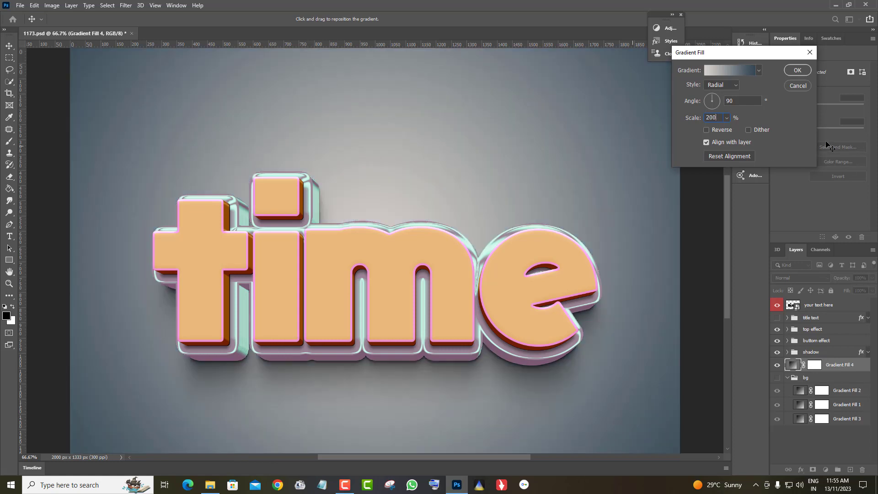
left_click(796, 71)
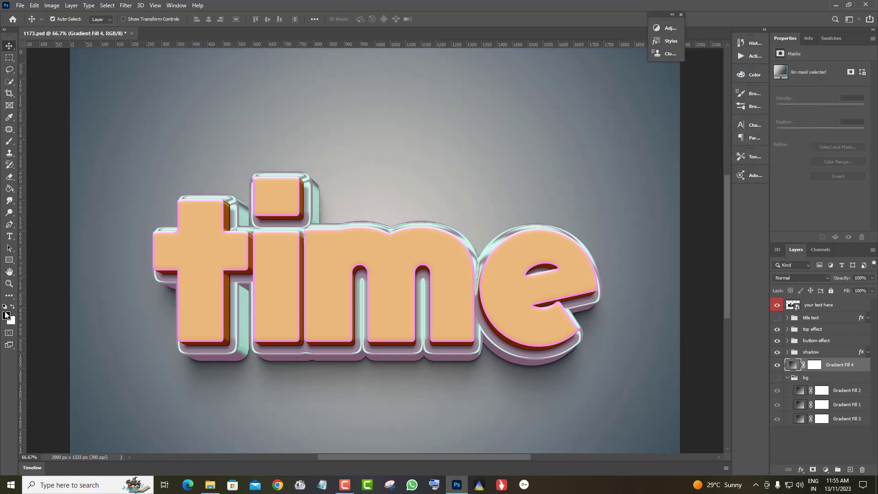
left_click(7, 286)
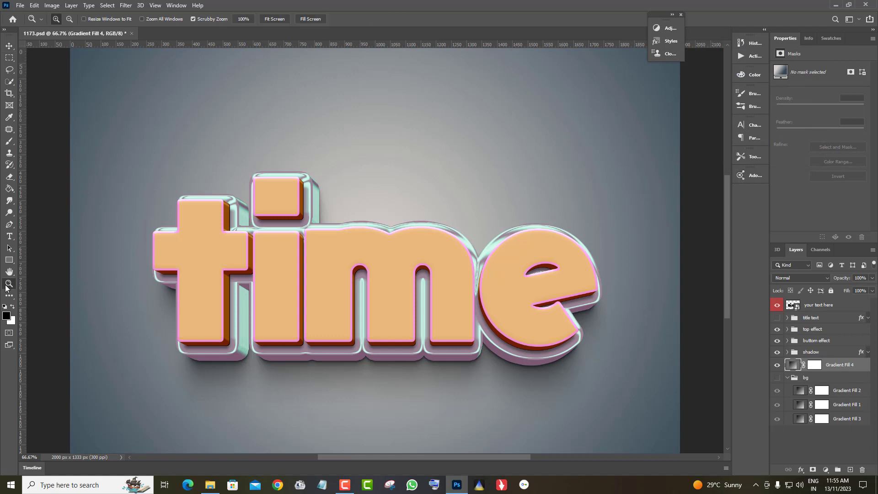
right_click(297, 120)
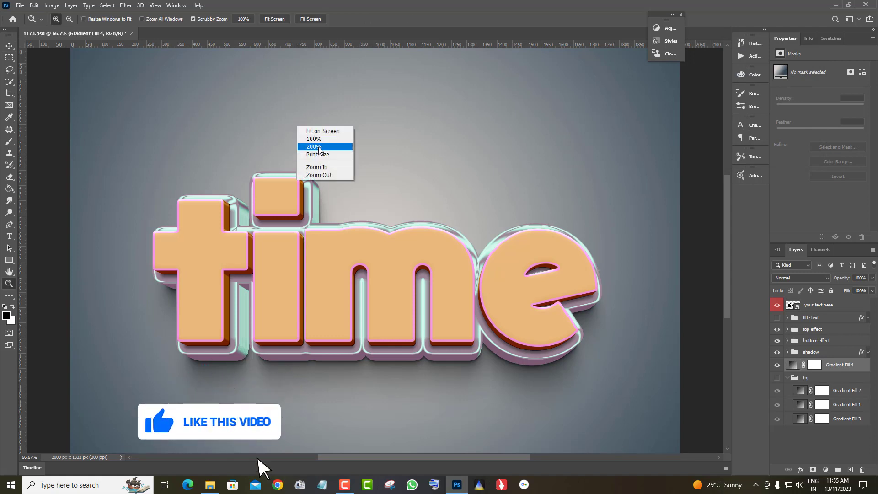
left_click(318, 175)
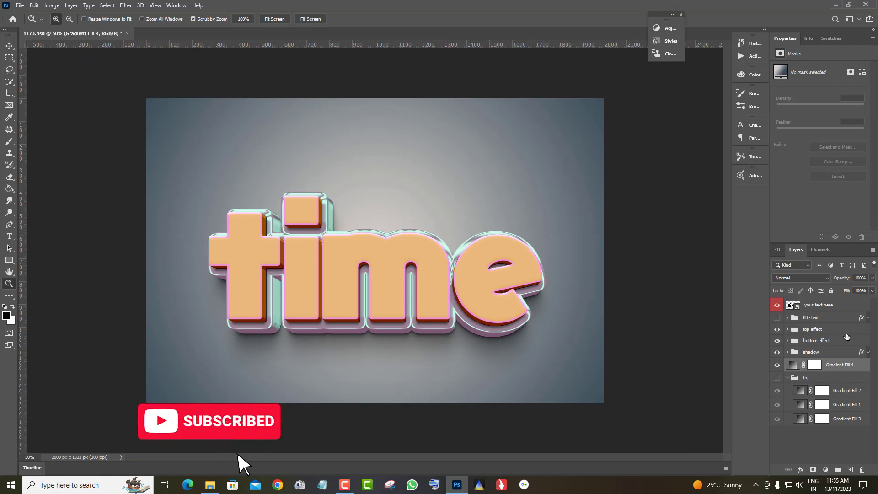
Open Next1 copy 2's layer style at its Color Overlay settings
left_click(845, 330)
left_click(786, 328)
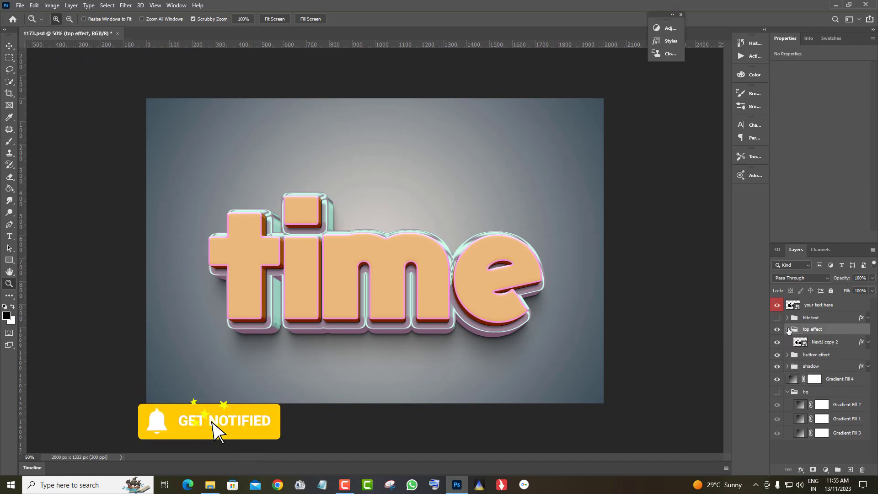
left_click(862, 342)
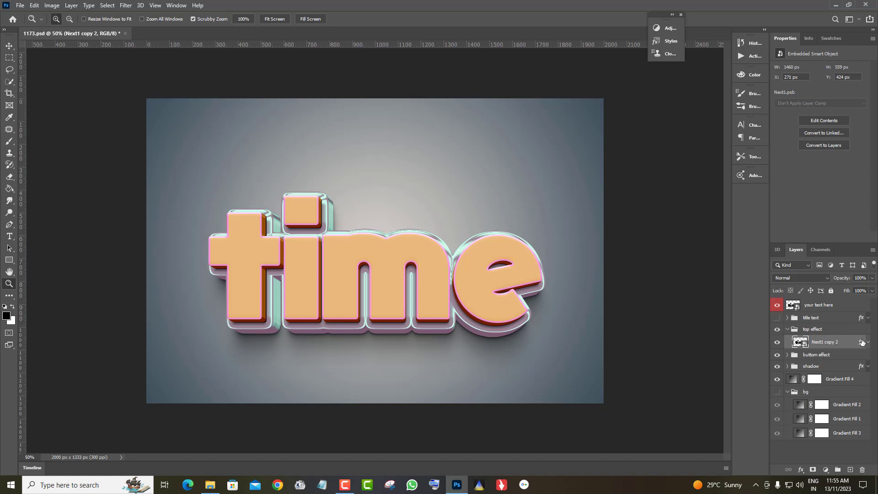
double_click(862, 342)
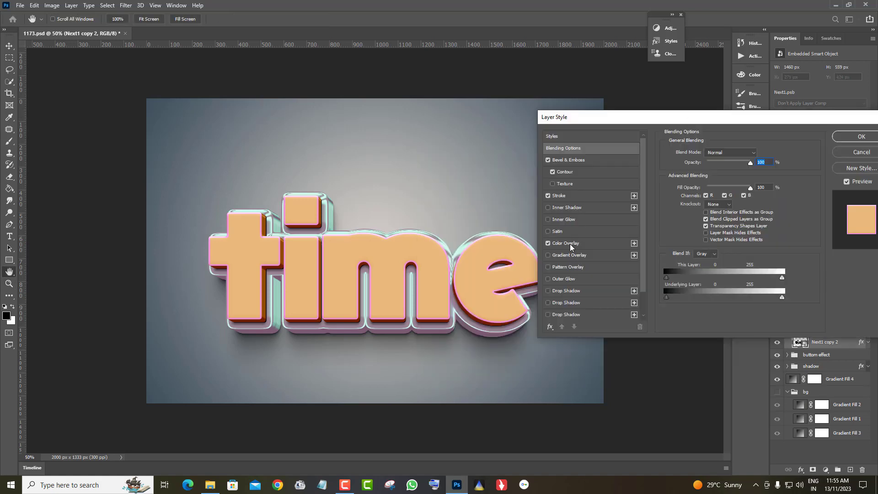
left_click(567, 243)
left_click_drag(833, 119, 800, 99)
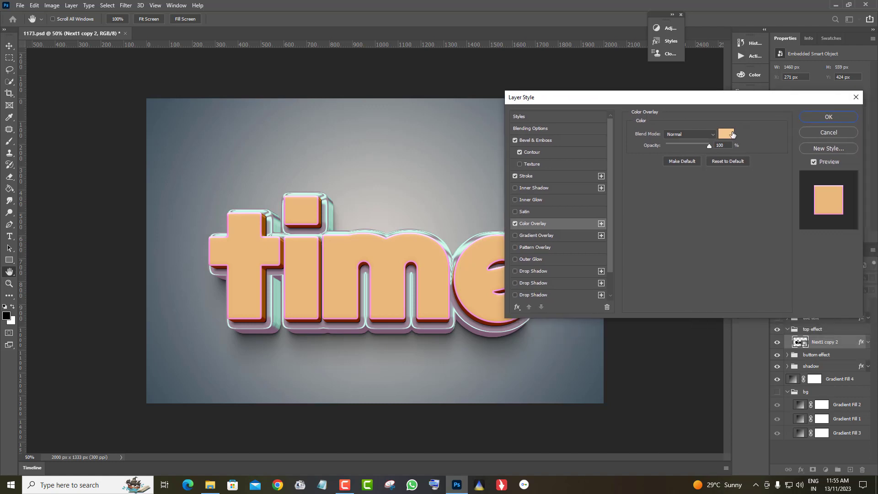
Try white, magenta, pink, tan, red and green overlay colours, then cancel to keep peach
left_click(732, 134)
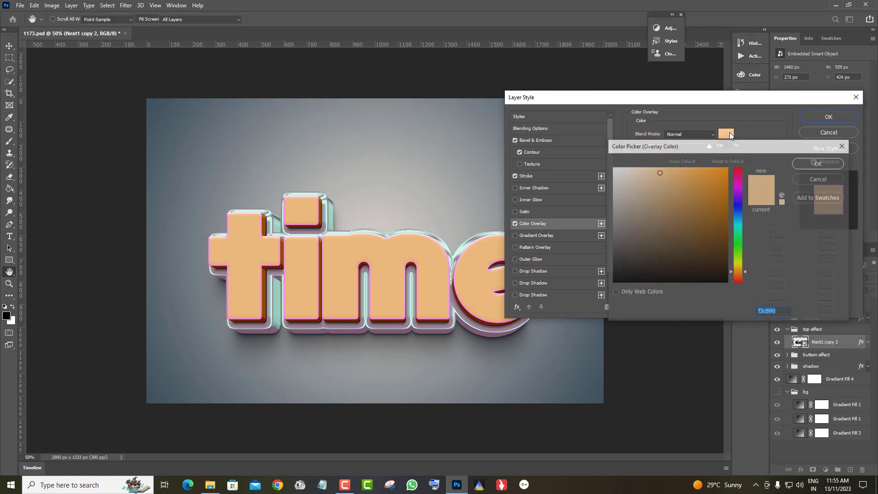
left_click(614, 167)
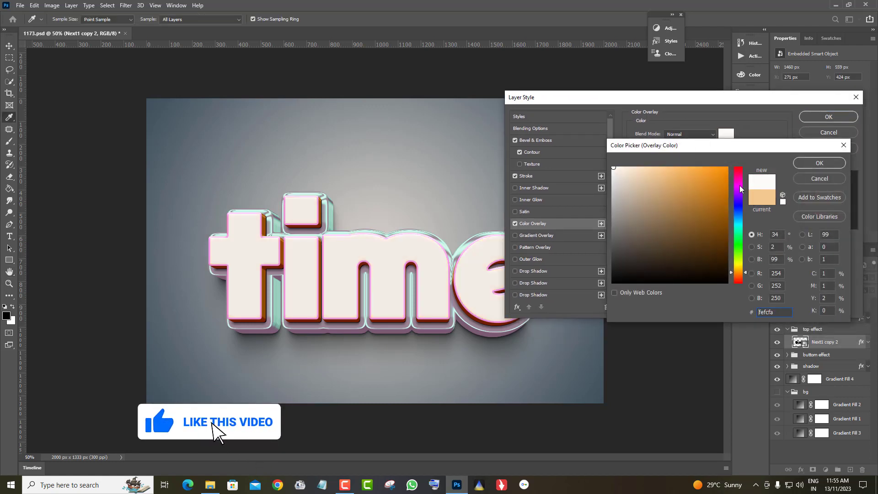
left_click(737, 187)
left_click(695, 167)
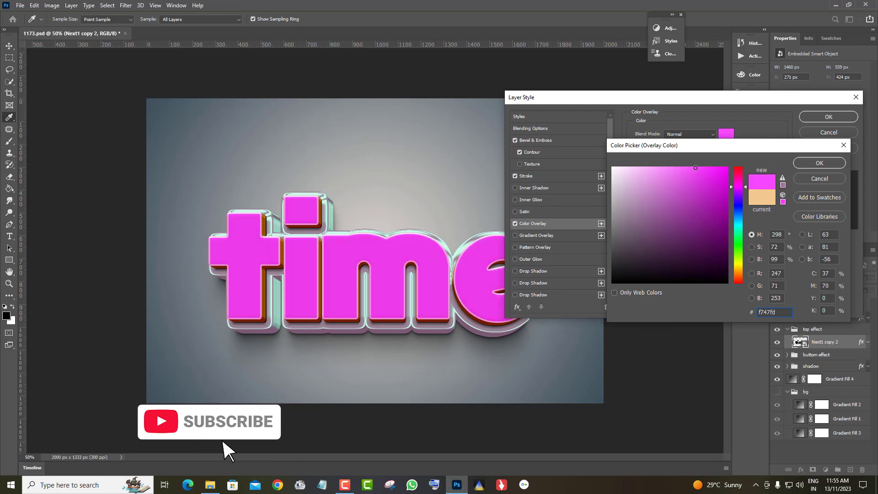
left_click(657, 177)
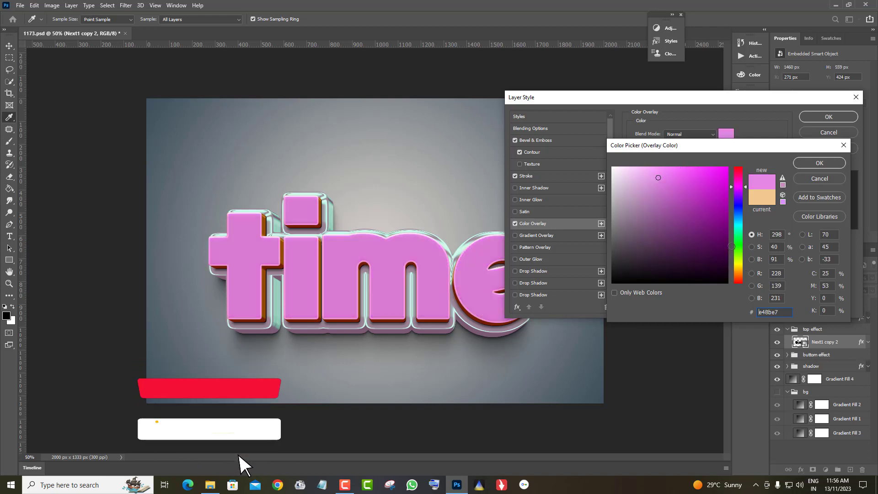
left_click(738, 270)
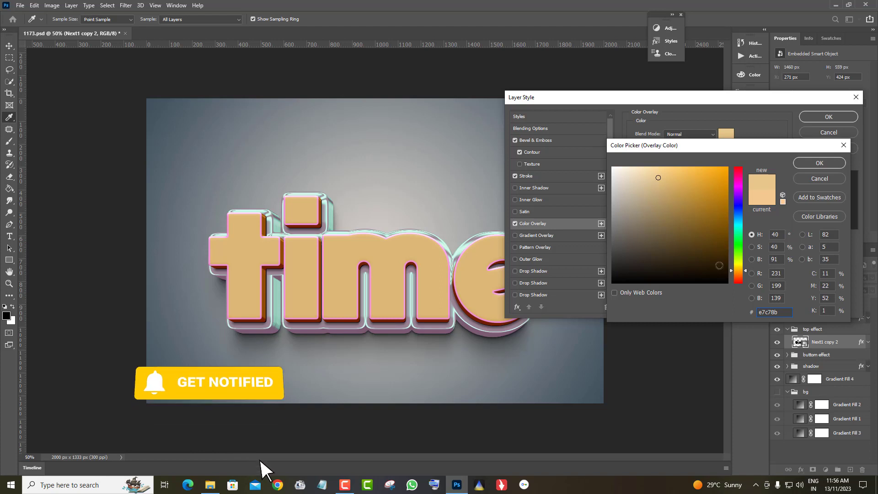
left_click(738, 281)
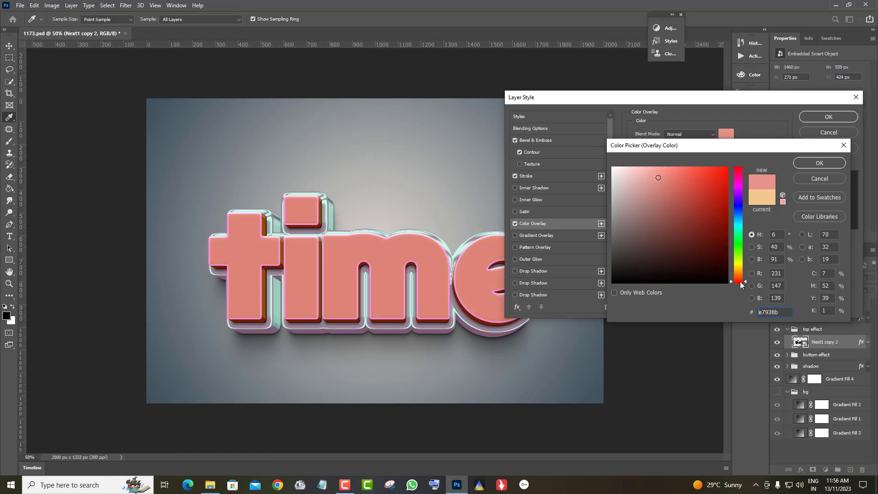
left_click(697, 171)
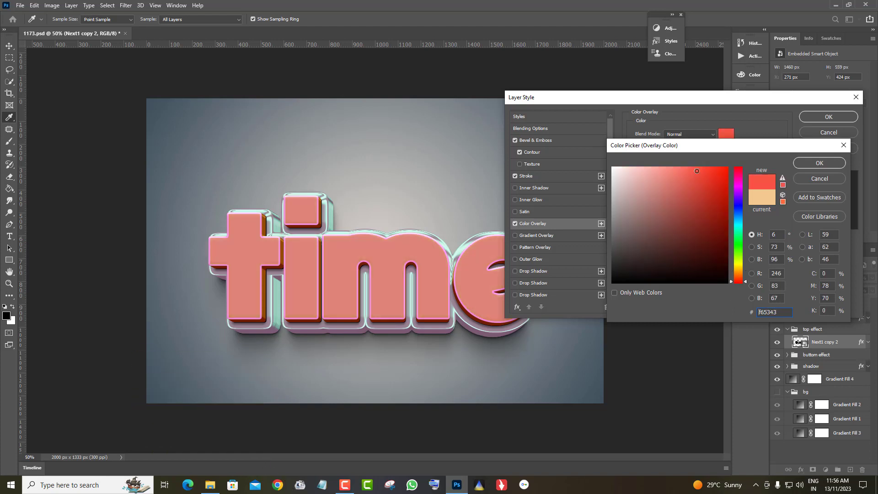
left_click(737, 254)
left_click(683, 227)
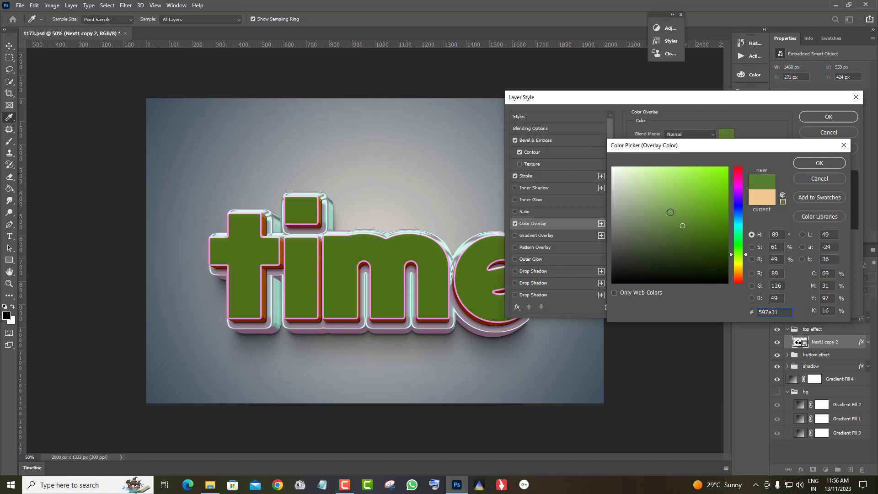
left_click(666, 206)
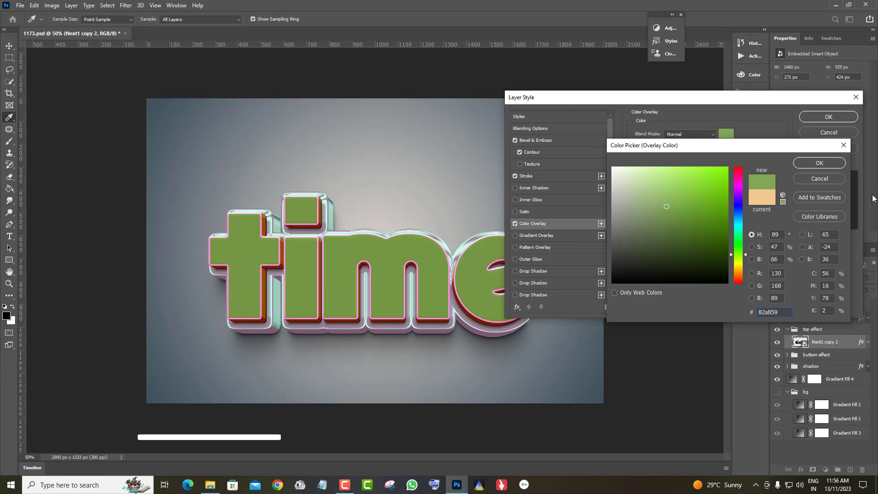
left_click(820, 178)
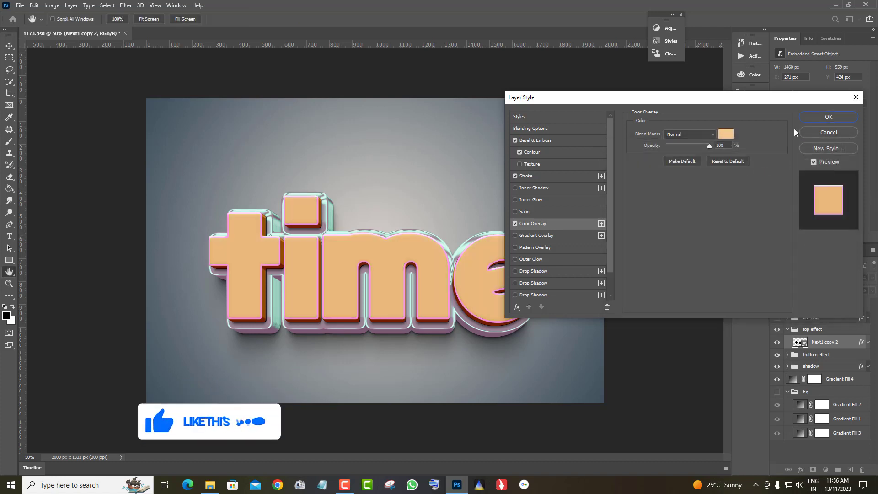
Try white, black and blue stroke colours, then cancel and close, keeping the pink outline
left_click(526, 176)
left_click(653, 199)
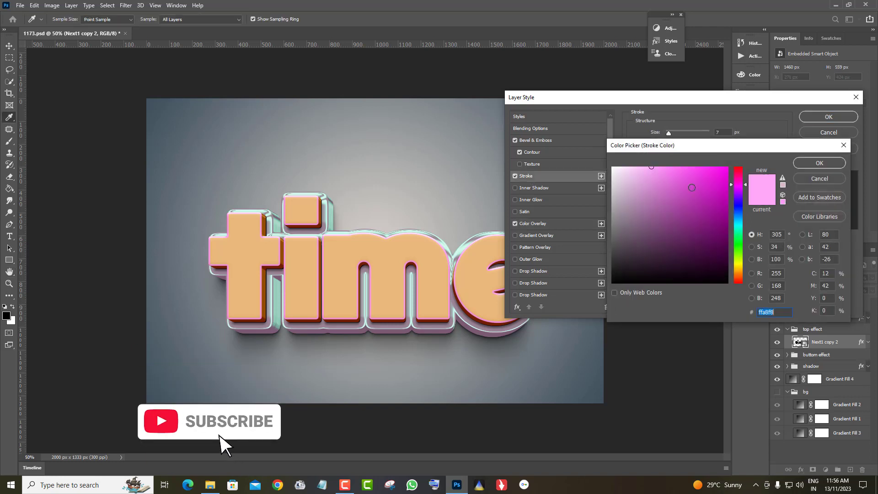
left_click(614, 168)
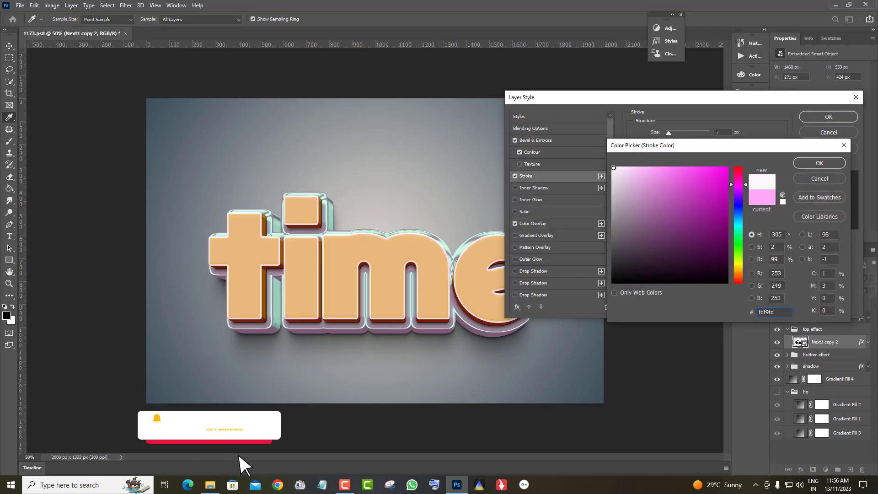
left_click(723, 283)
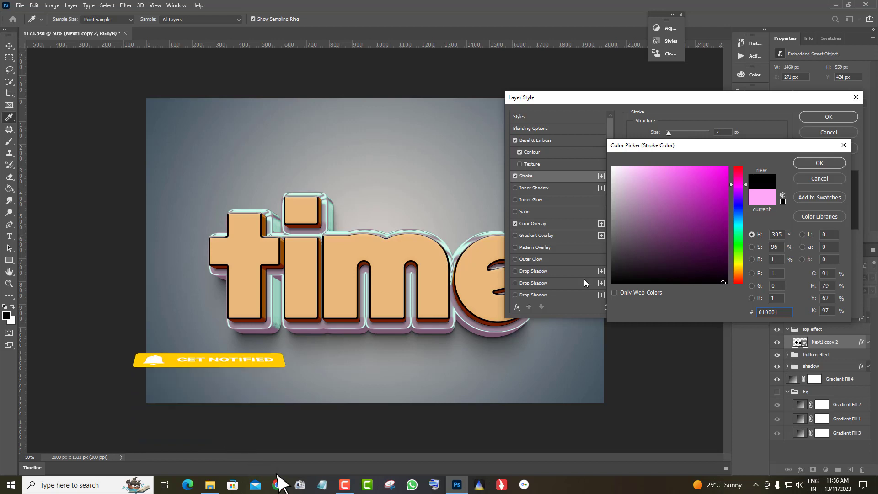
left_click(740, 214)
left_click(706, 172)
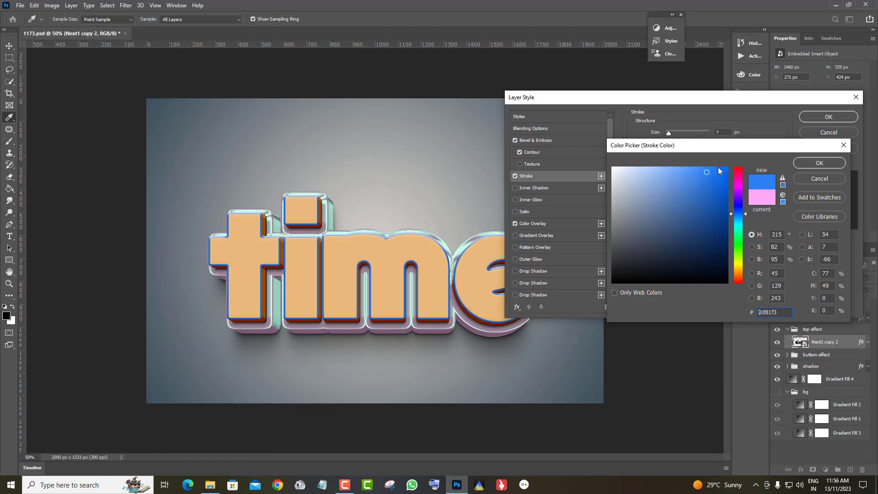
left_click(718, 169)
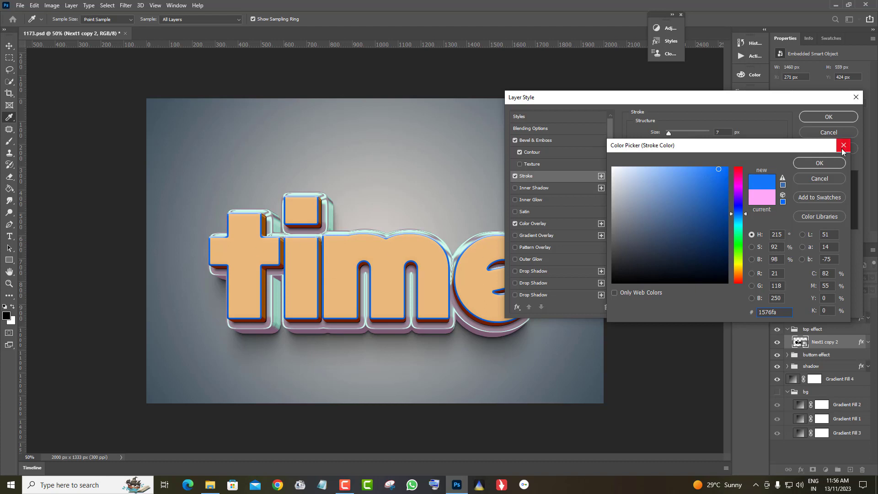
left_click(843, 149)
left_click(836, 130)
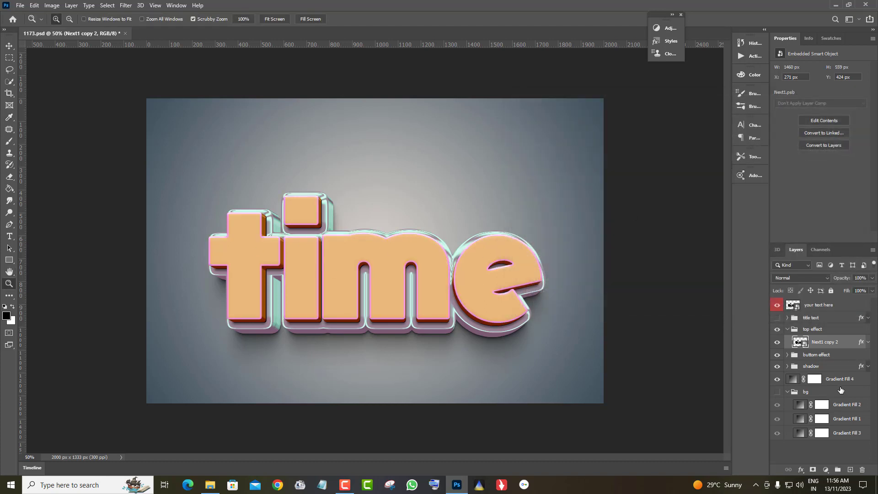
Expand the buttom effect group and turn Group 1's visibility back on
left_click(841, 355)
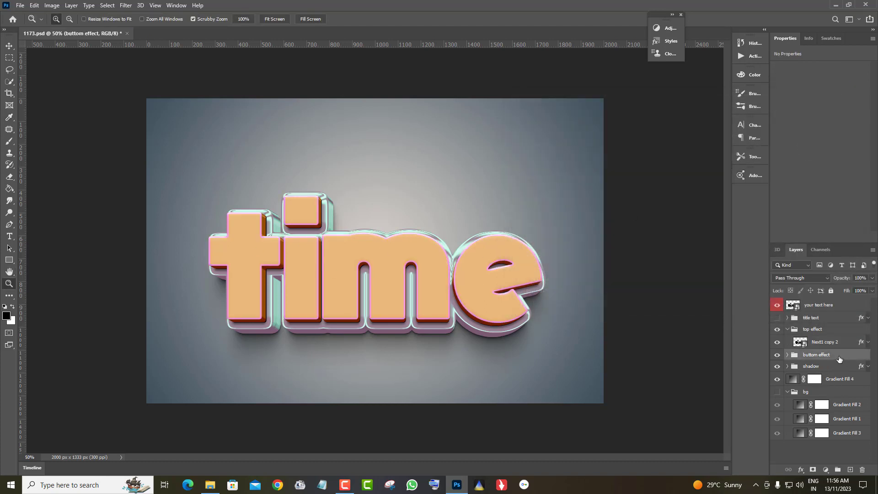
left_click(787, 355)
left_click(867, 367)
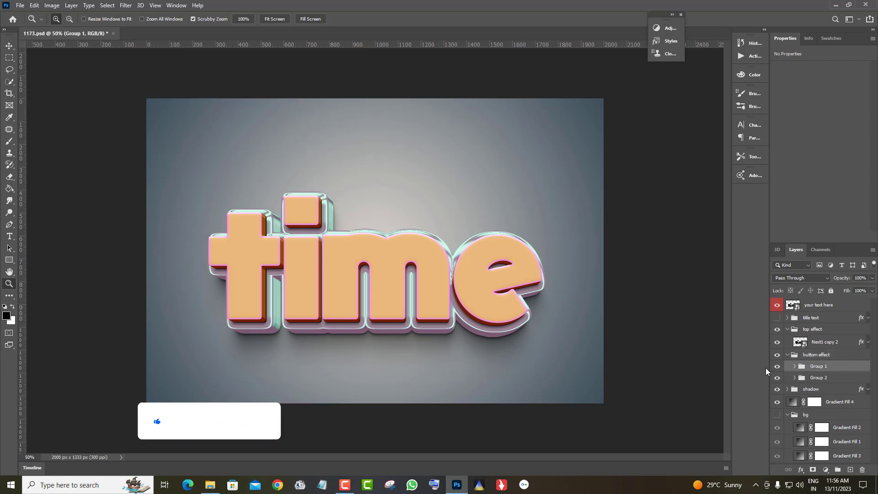
left_click(777, 366)
left_click(776, 367)
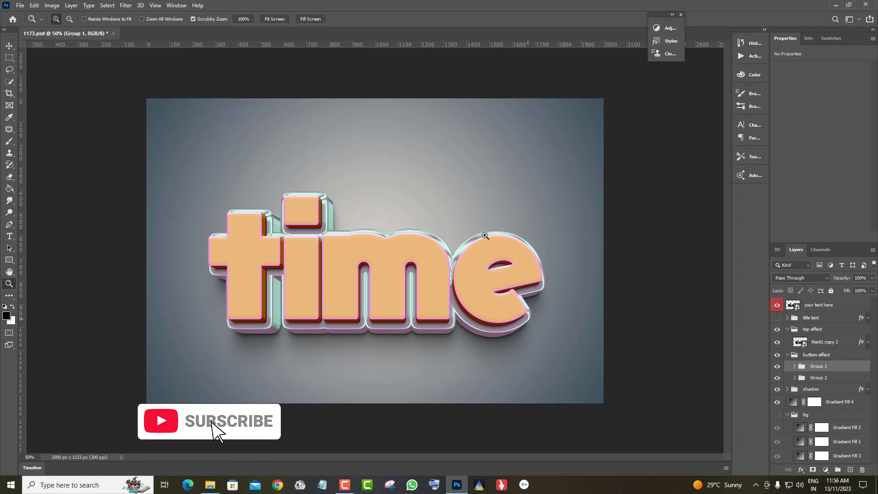
Toggle Group 2's visibility off and on, then expand it to list its layers
left_click(817, 377)
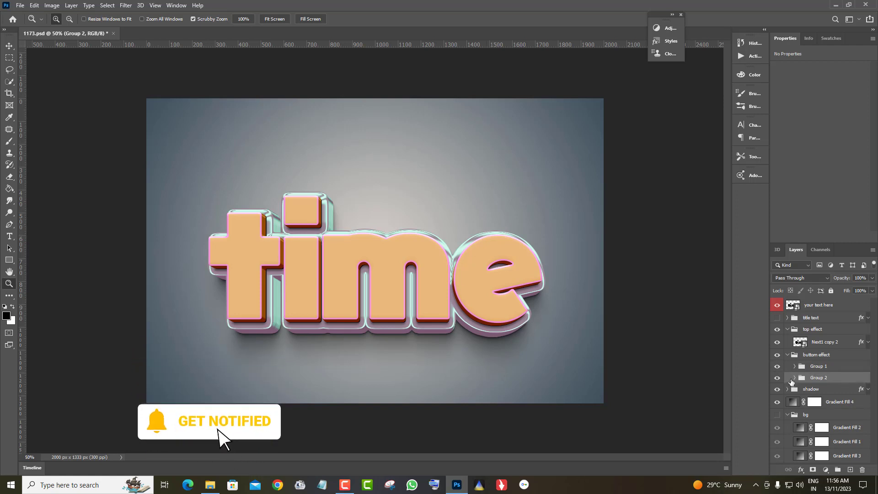
left_click(777, 378)
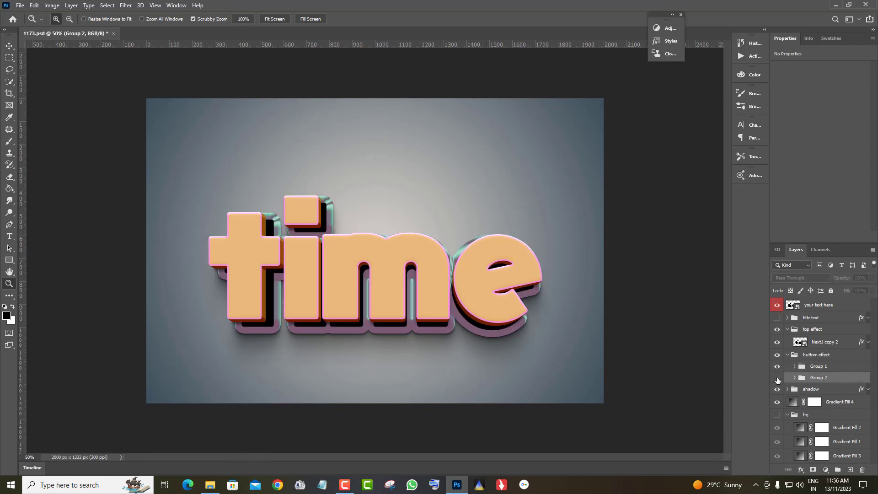
left_click(777, 378)
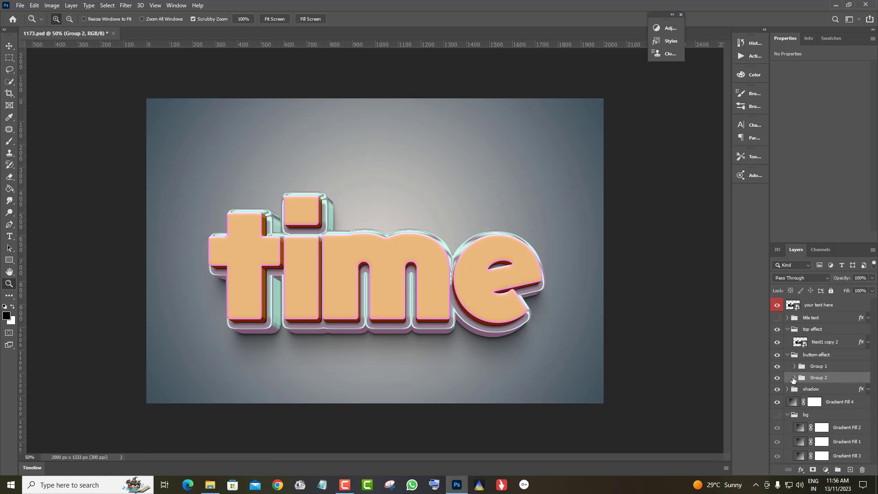
left_click(794, 379)
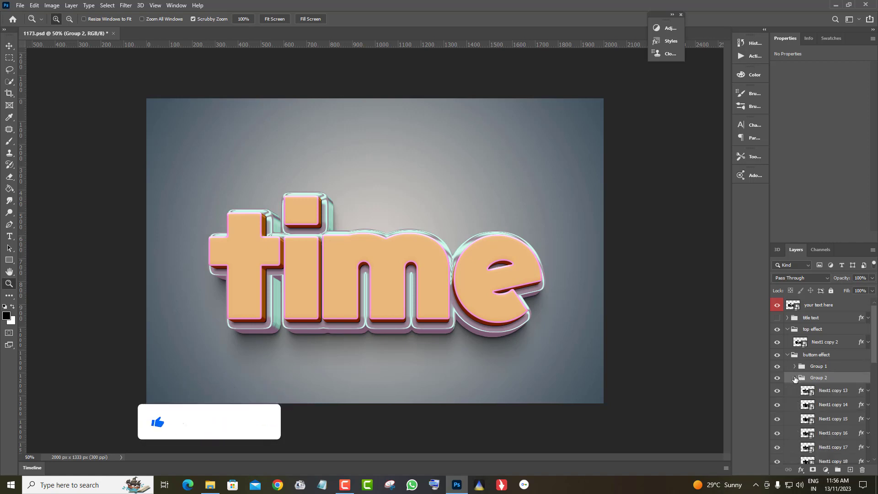
scroll(848, 392, "down", 1)
scroll(848, 392, "down", 3)
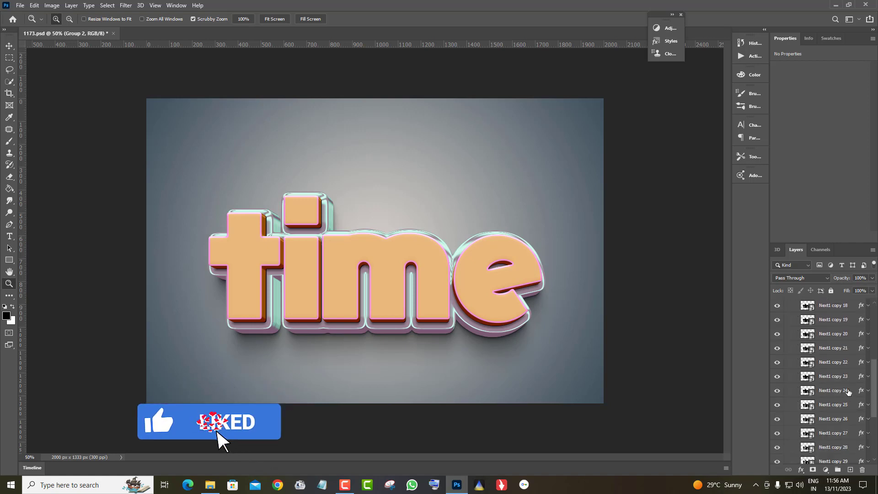
scroll(849, 392, "down", 3)
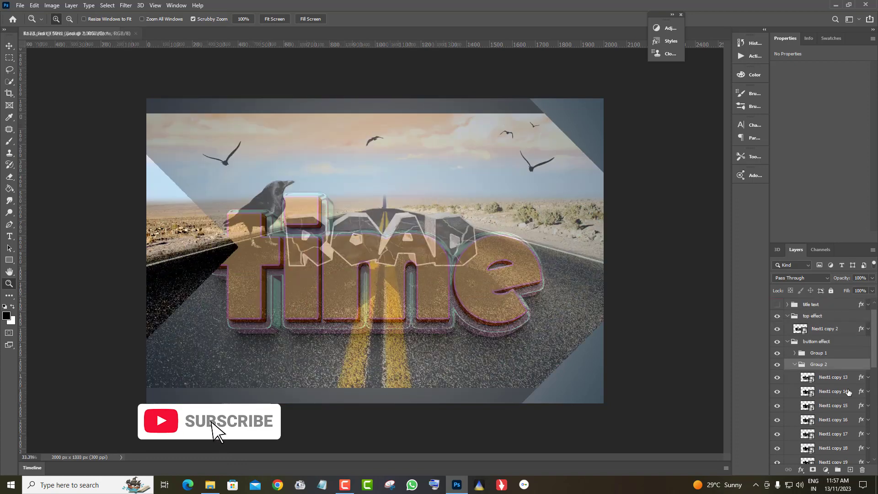
Retype the Your Text smart object's ROAD as CROW and save the .psb back
left_click(9, 46)
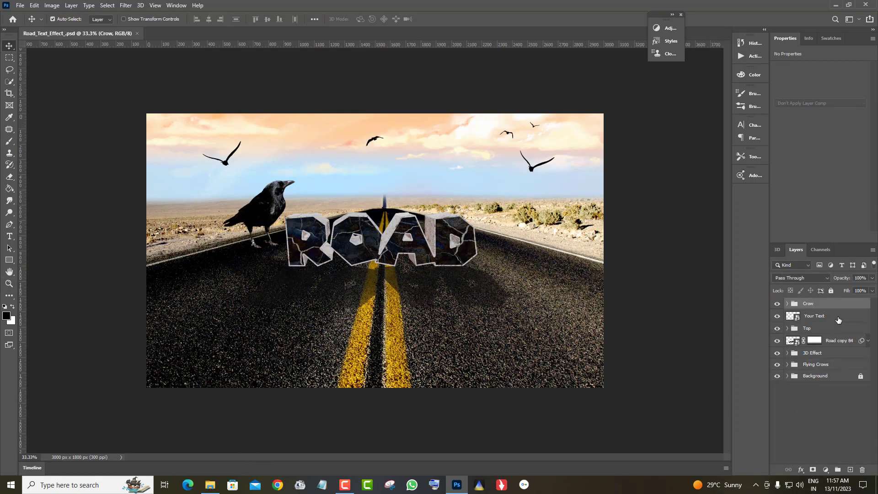
left_click(806, 318)
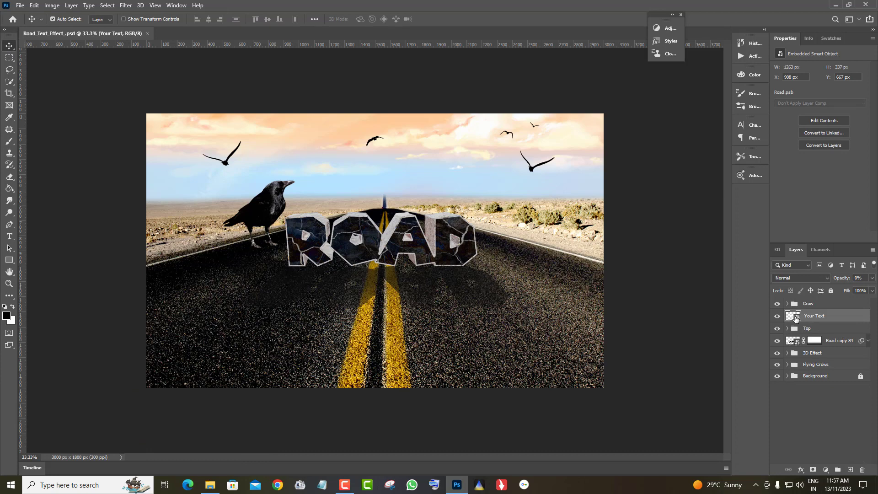
double_click(795, 317)
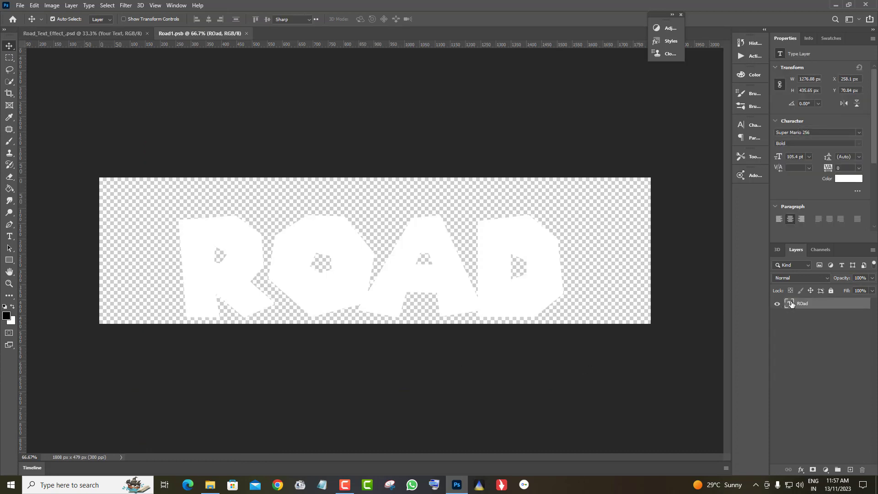
double_click(791, 304)
key("BackSpace")
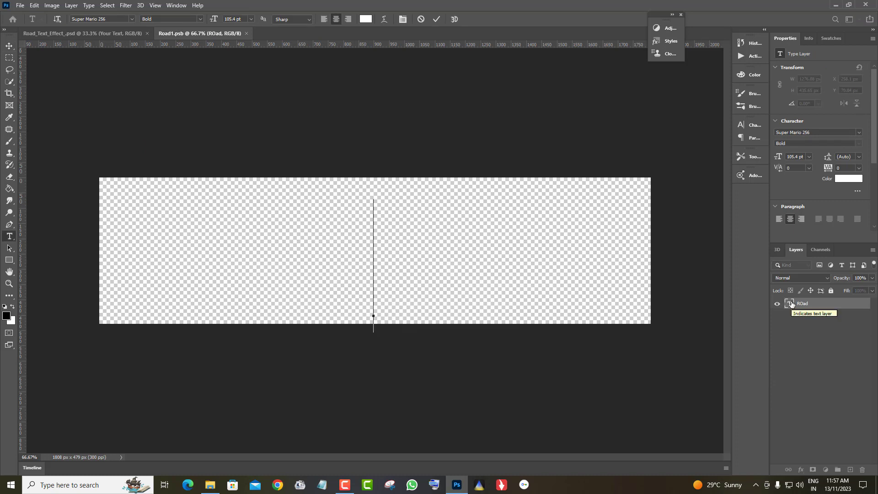
type("CRO")
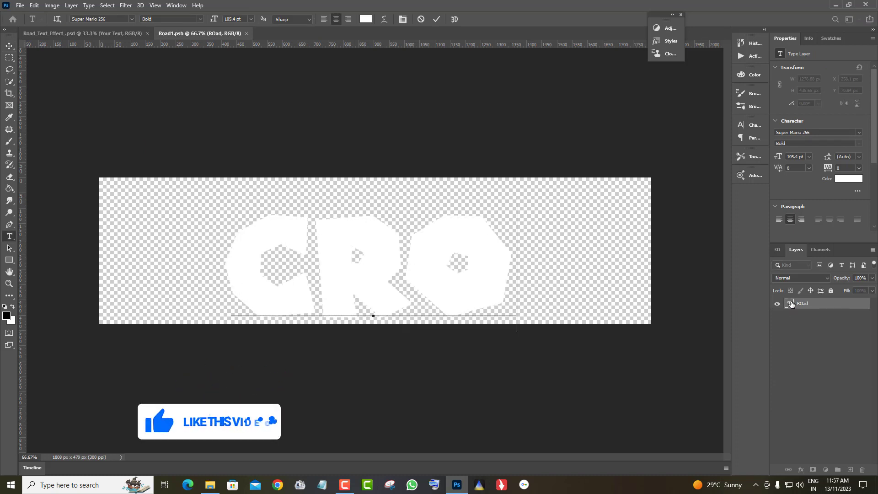
type("W")
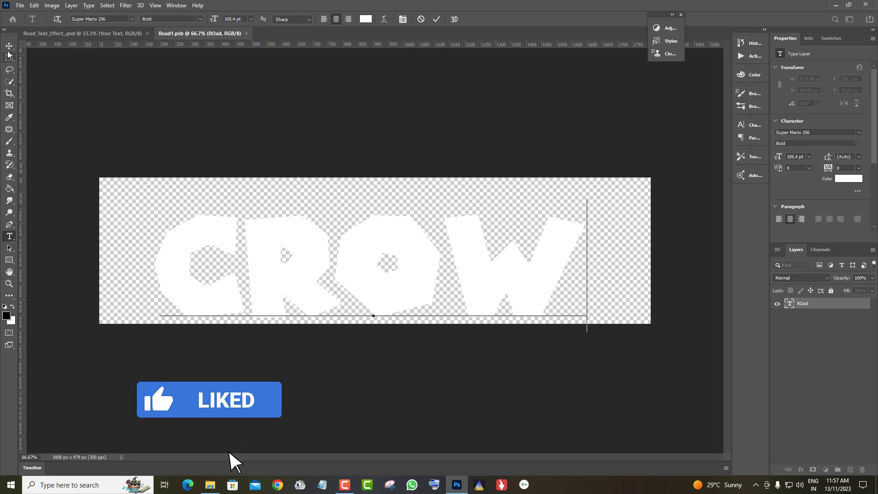
key("ctrl+Return")
key("v")
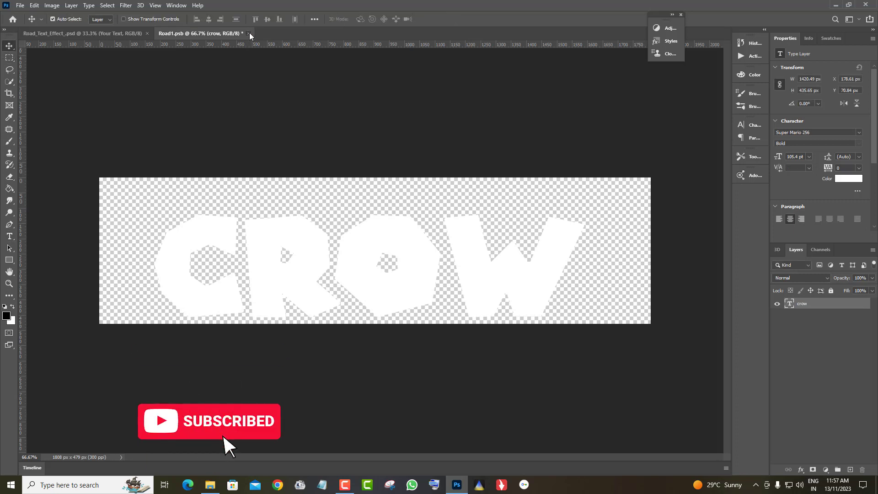
left_click(250, 34)
left_click(389, 180)
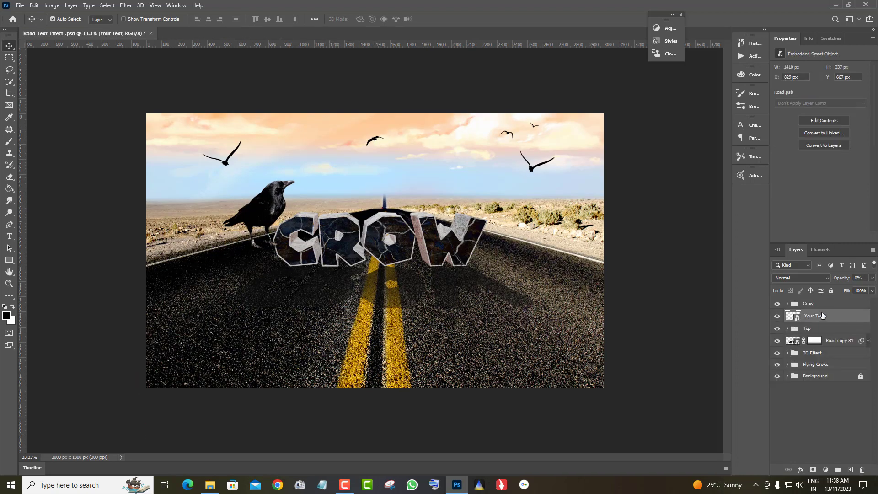
Free Transform the Crow group to about 126%, moving it slightly left and down
left_click(834, 304)
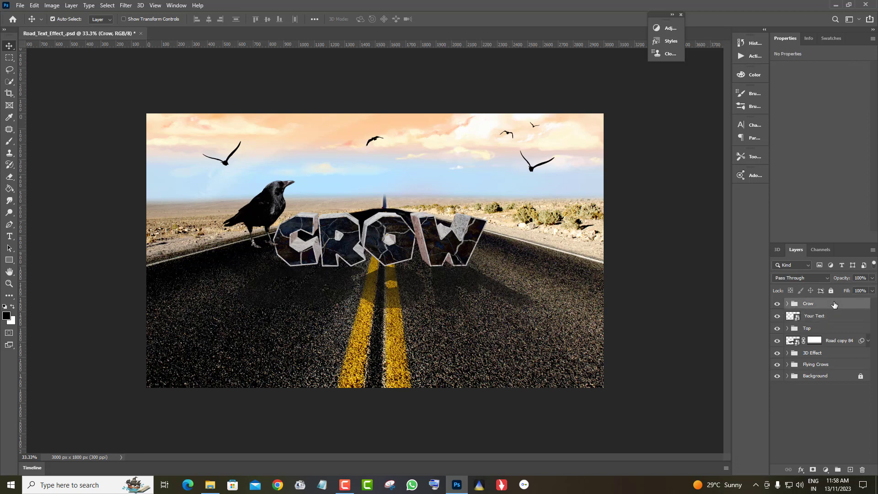
left_click(34, 5)
left_click(79, 207)
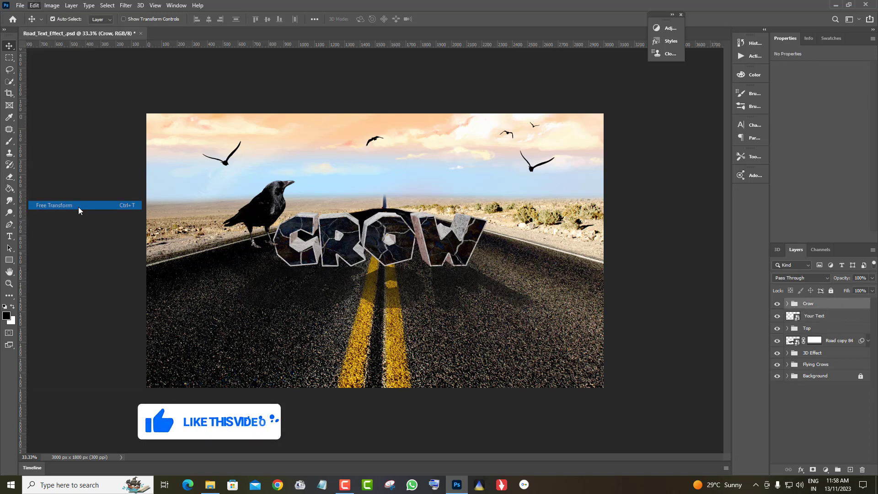
left_click_drag(277, 205, 255, 224)
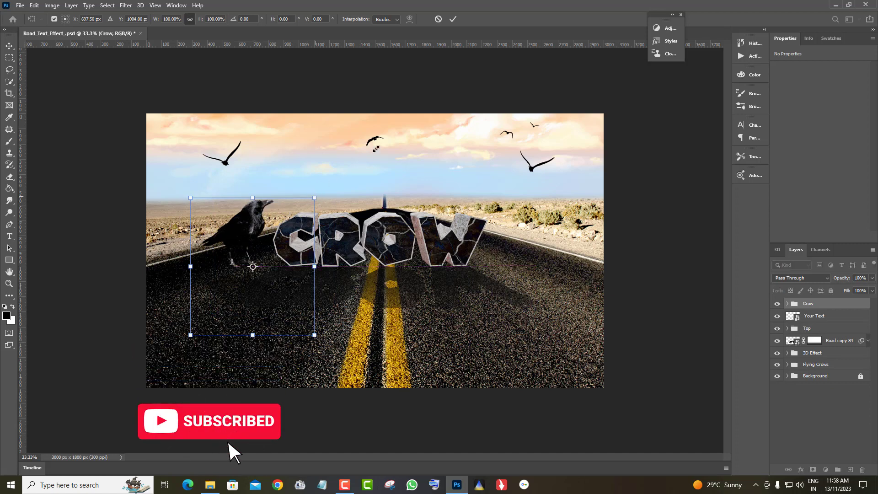
left_click_drag(376, 148, 302, 222)
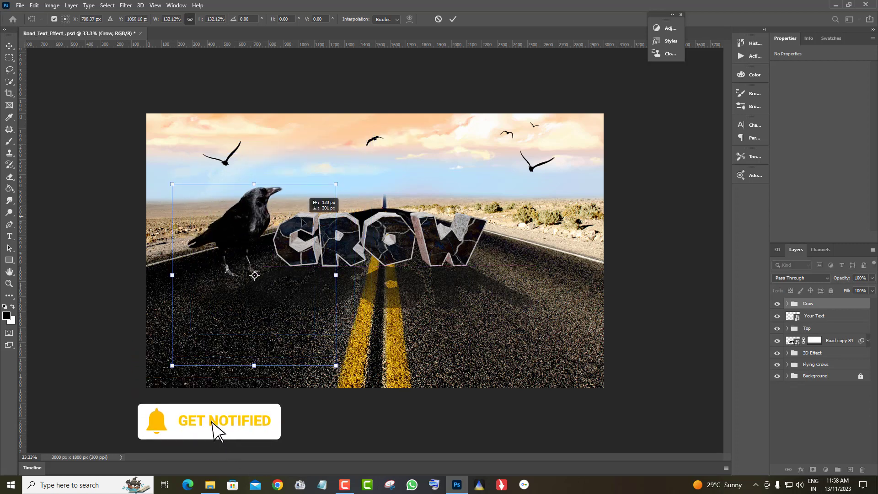
left_click_drag(254, 365, 255, 347)
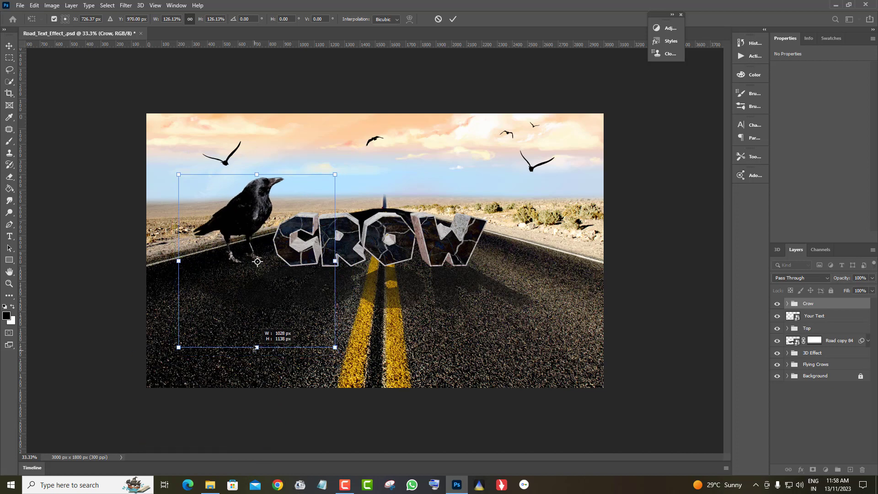
left_click_drag(282, 225, 266, 242)
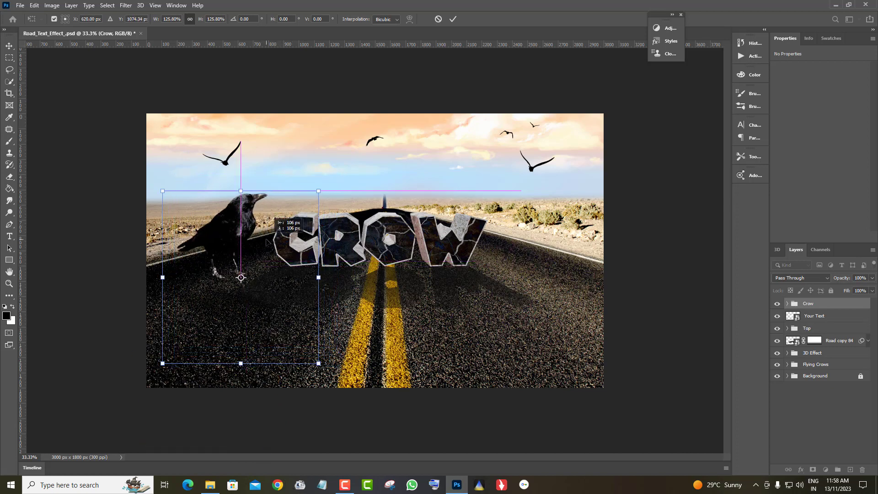
Apply the crow transform and toggle the Background off and back on
key("Return")
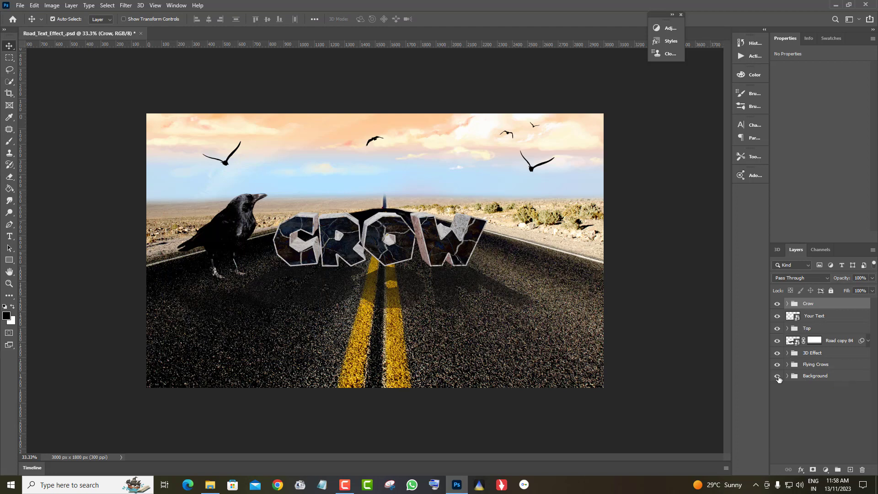
left_click(778, 377)
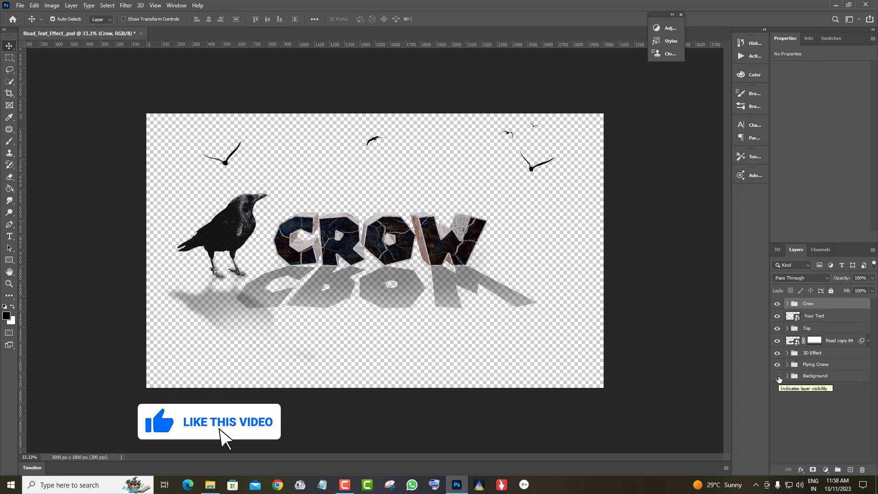
left_click(777, 377)
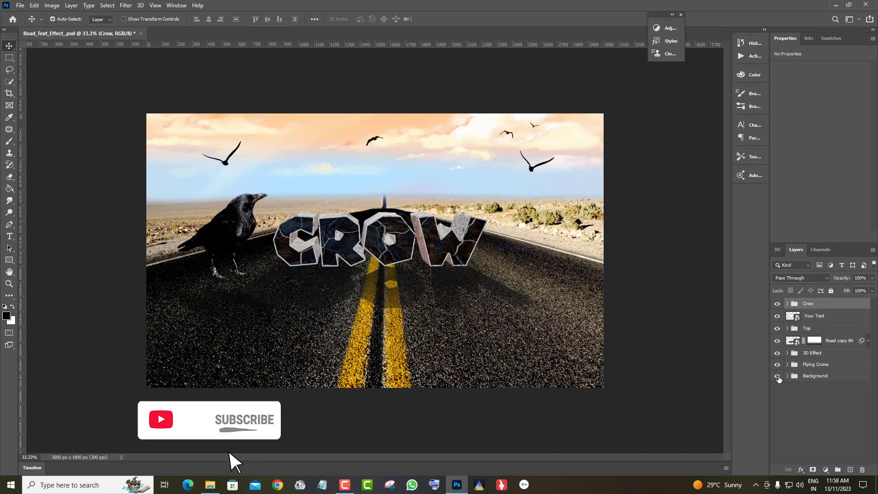
Expand the Top group and hide Layer 7's dark cracked texture
left_click(831, 343)
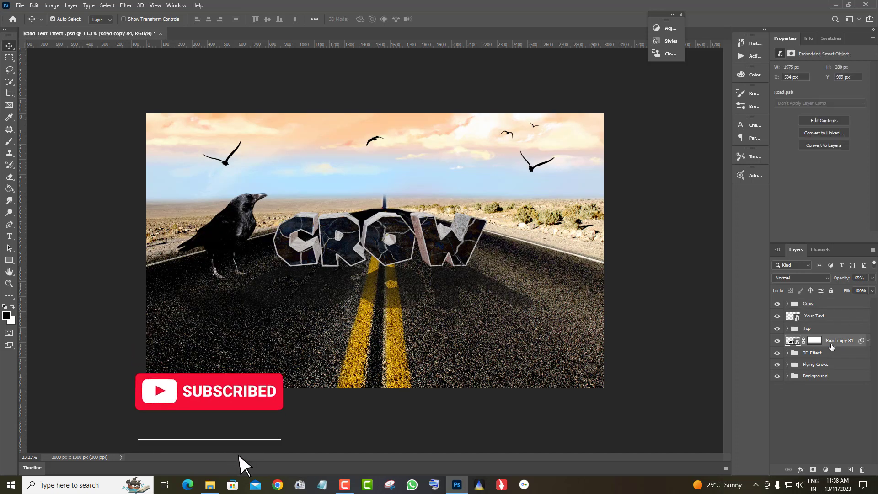
left_click(776, 341)
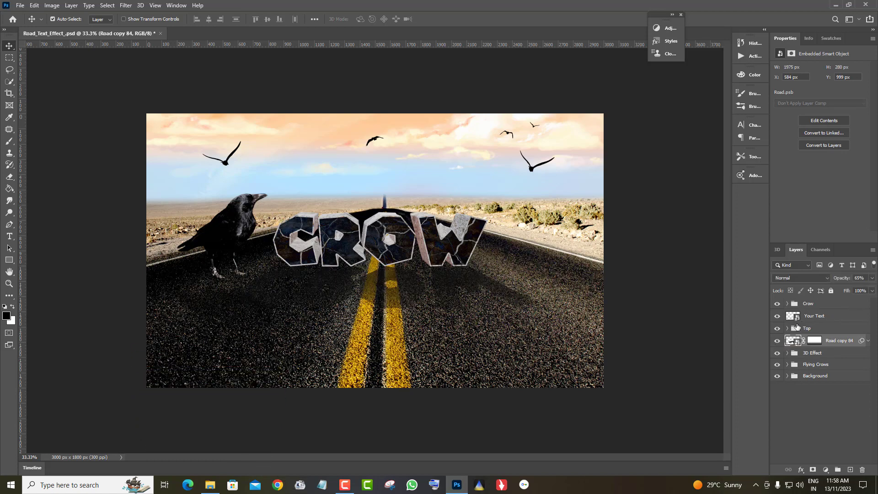
left_click(786, 328)
left_click(846, 343)
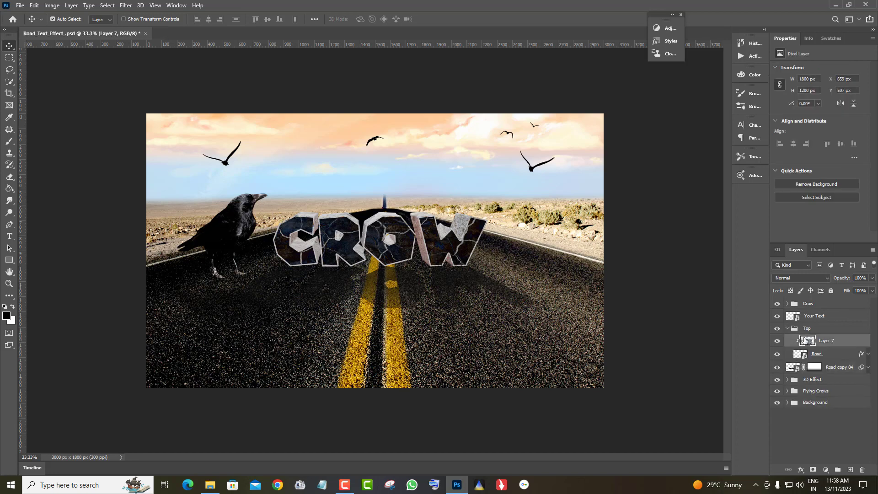
left_click(777, 341)
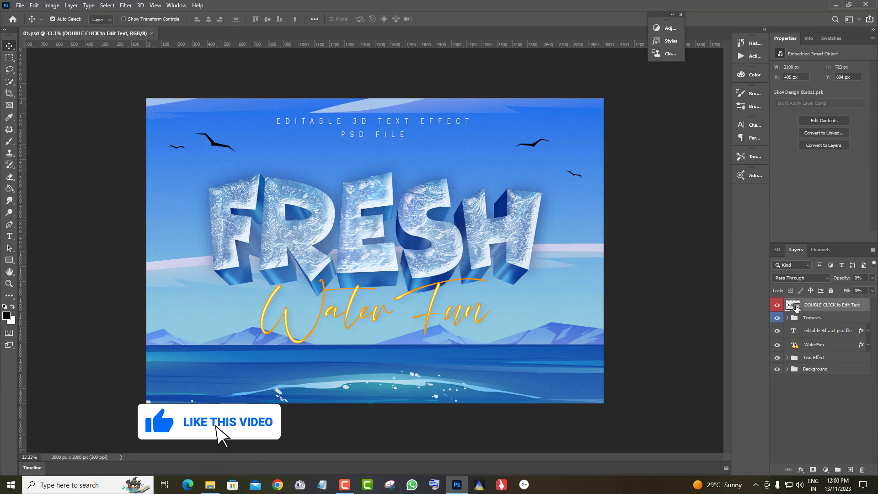
Replace FRESH with ICE in the text smart object and save it into 01.psd
double_click(794, 305)
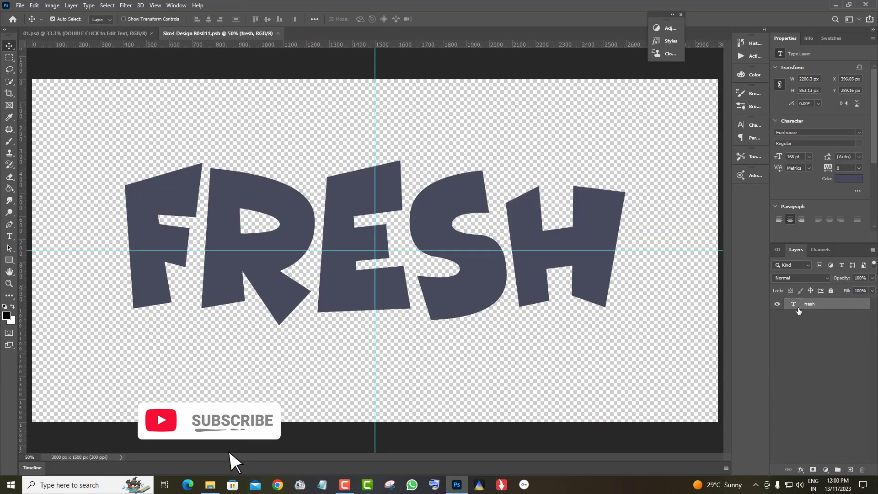
double_click(793, 304)
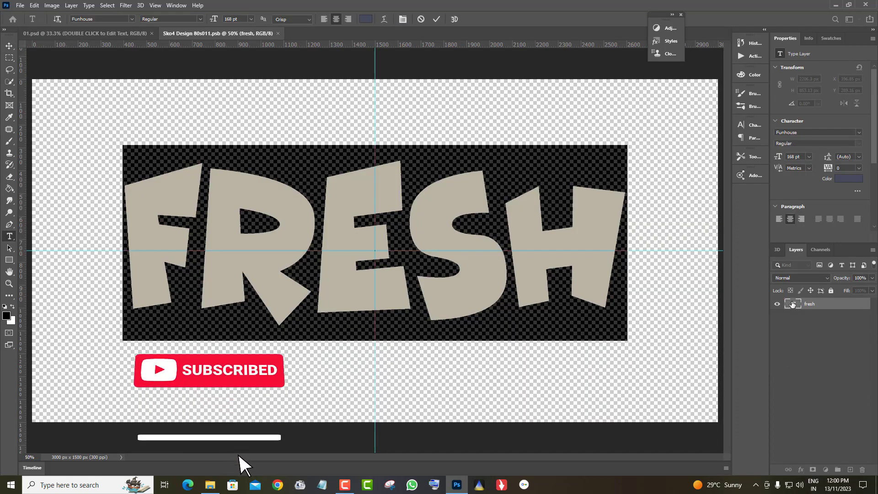
key("BackSpace")
type("IC")
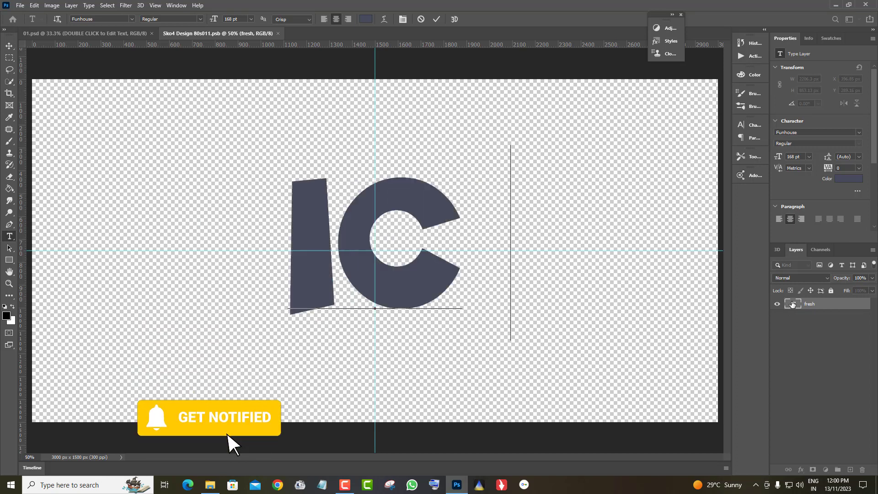
type("E")
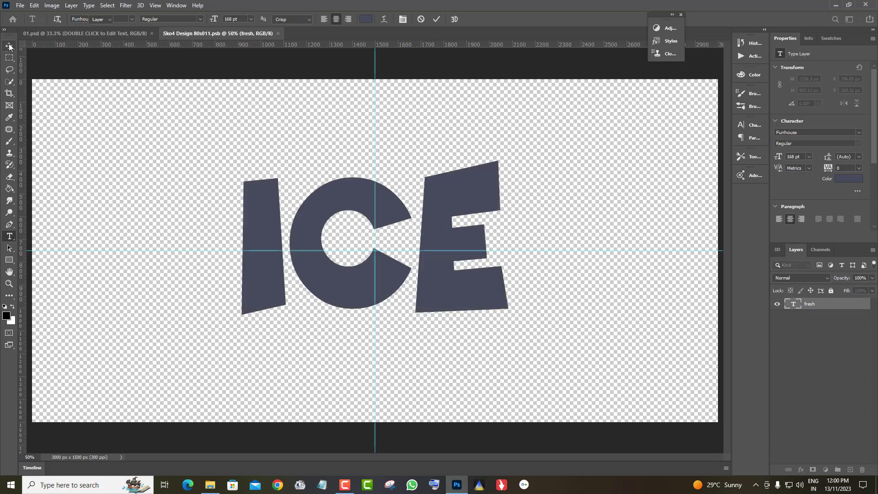
left_click(9, 46)
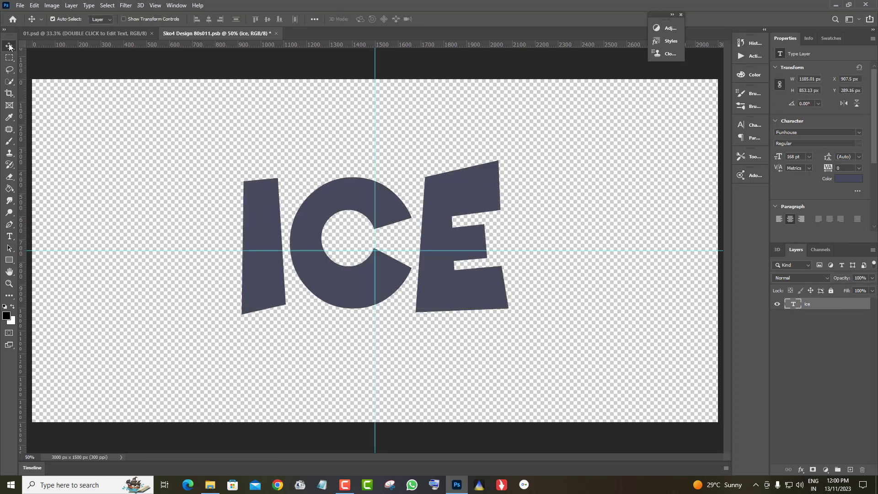
left_click(275, 34)
left_click(408, 180)
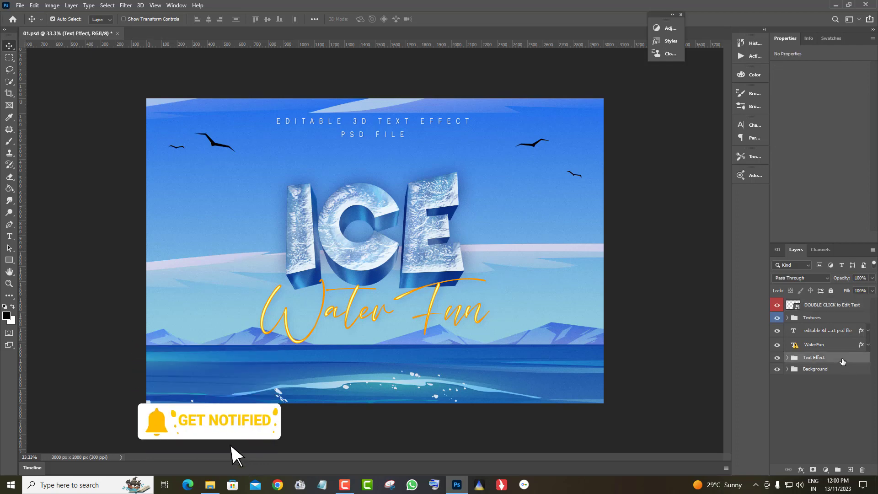
Expand the Text Effect group and select its Top layer
left_click(789, 358)
left_click(787, 358)
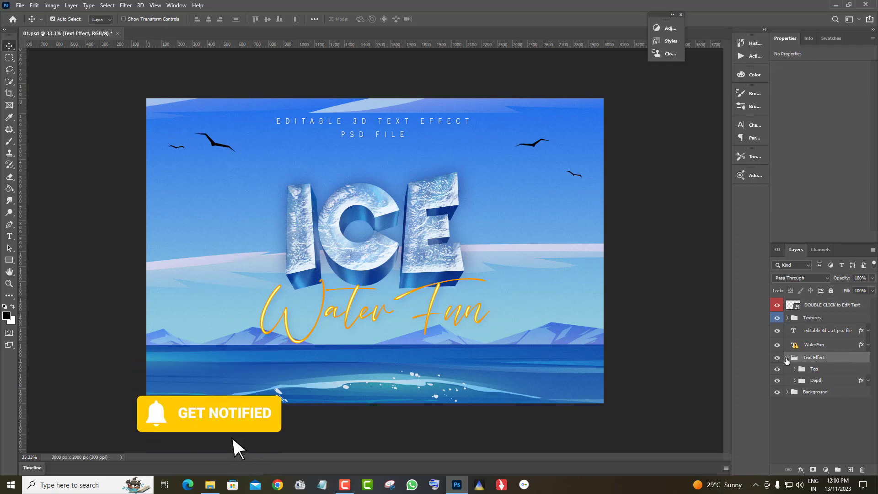
left_click(844, 372)
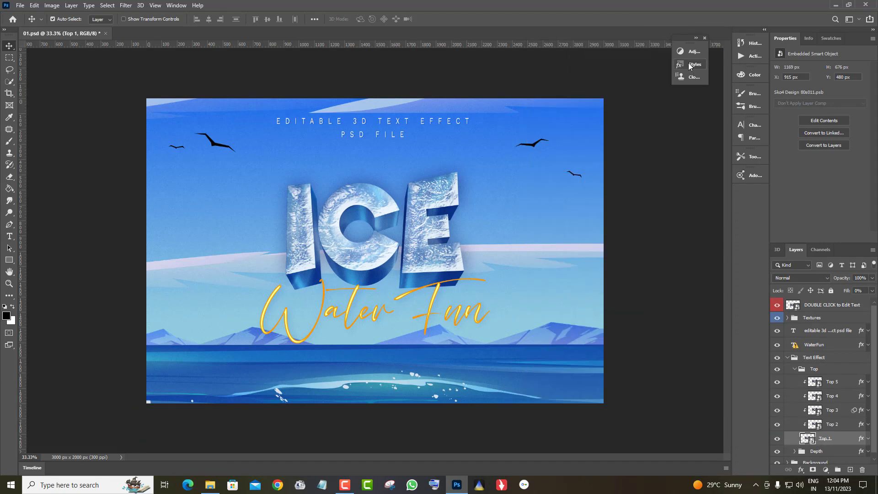
Apply several Ice Styles, including Style 137, to the ICE letters
left_click(691, 66)
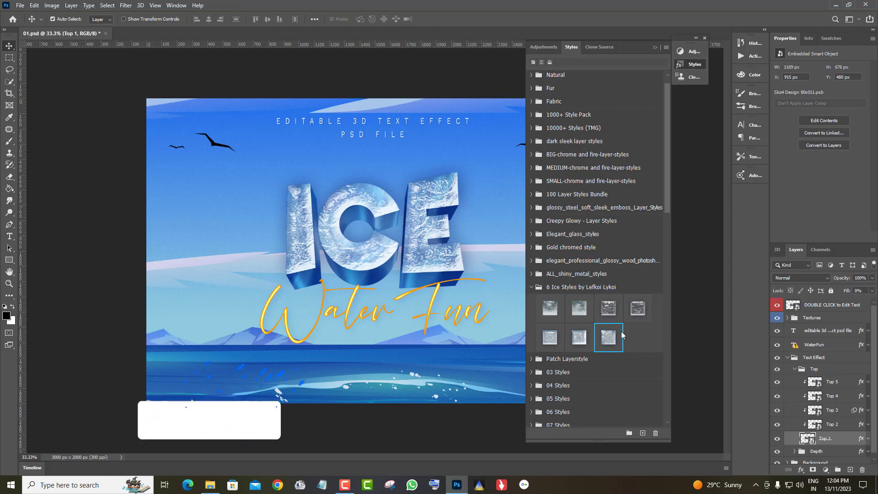
left_click(637, 308)
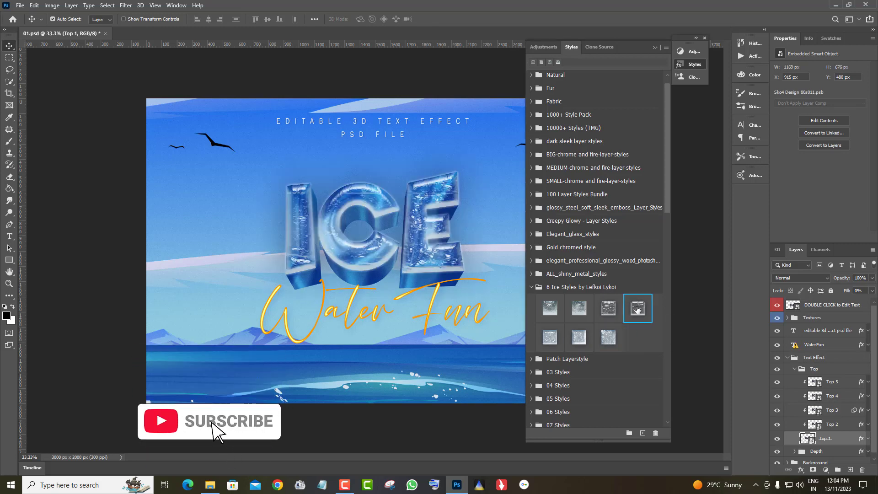
left_click(550, 308)
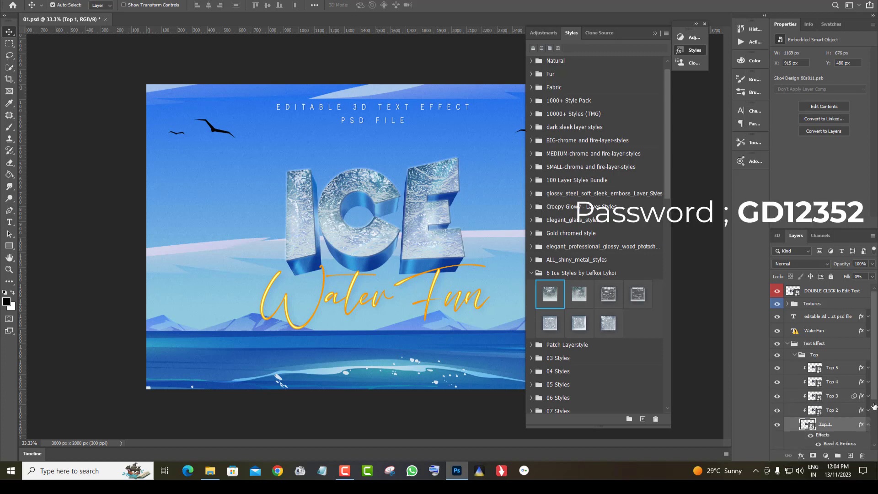
scroll(875, 405, "down", 3)
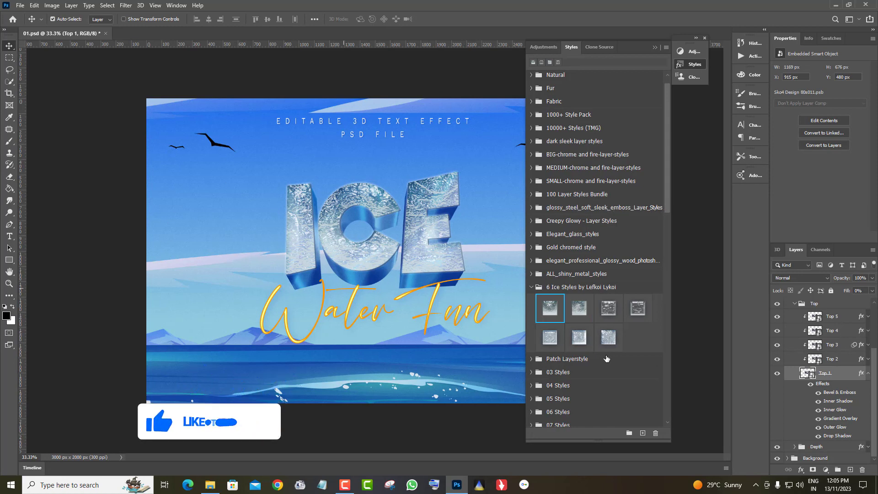
left_click(548, 339)
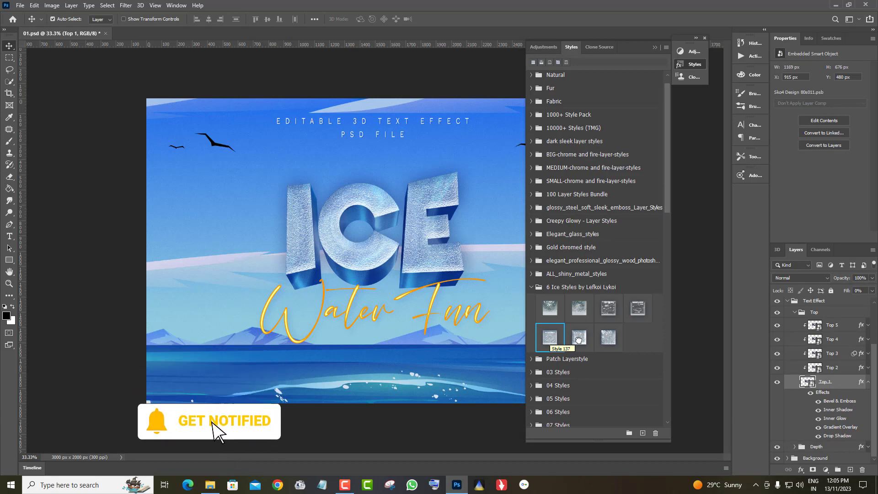
left_click(578, 338)
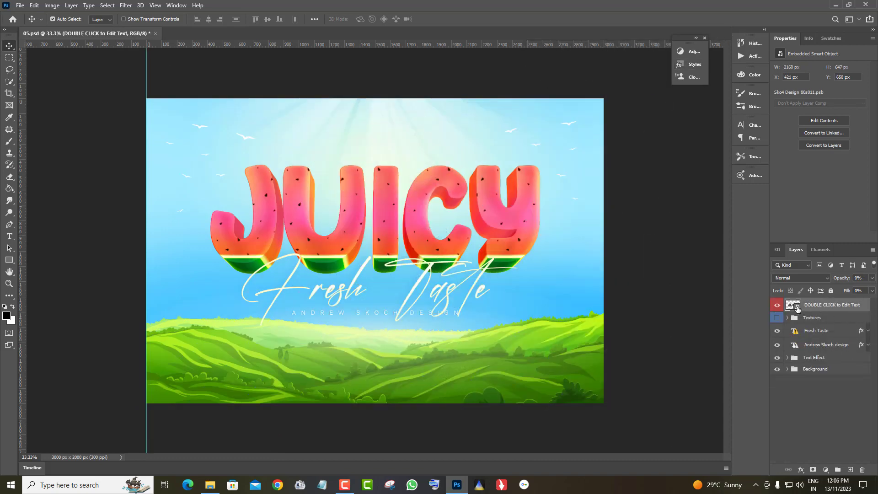
Open the smart object's text layer and replace the missing Lemon Days font
double_click(798, 310)
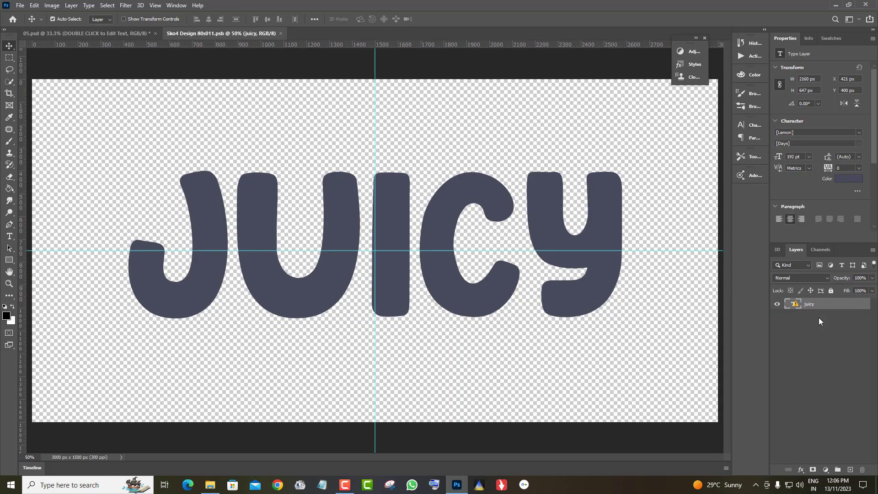
double_click(794, 304)
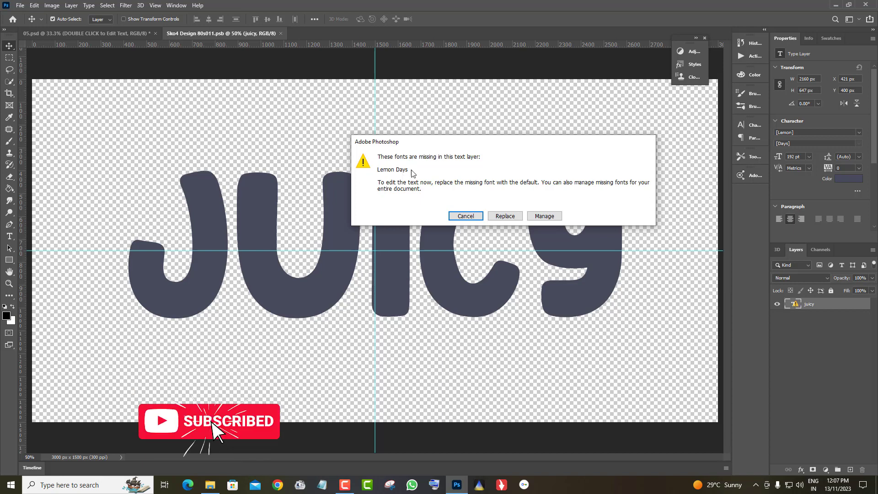
left_click(503, 216)
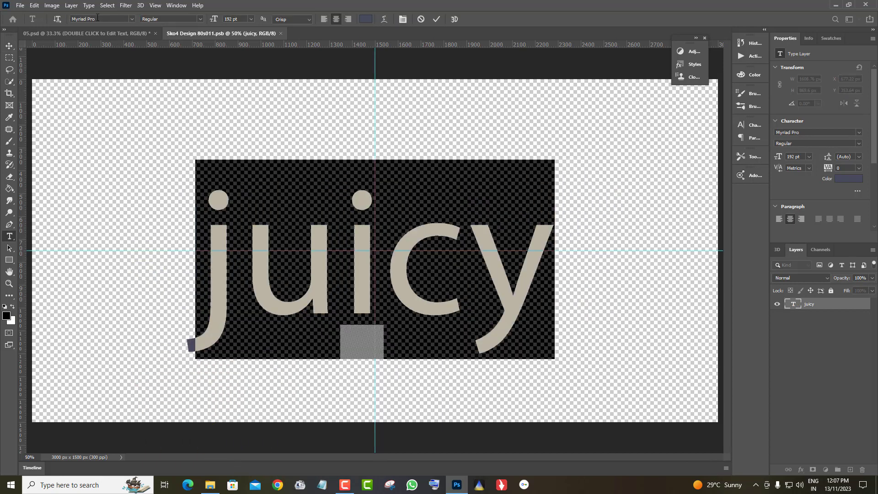
Step through typefaces to New Super Mario Font U, commit the text and confirm its resize
key("Down")
key("Down")
key("Down")
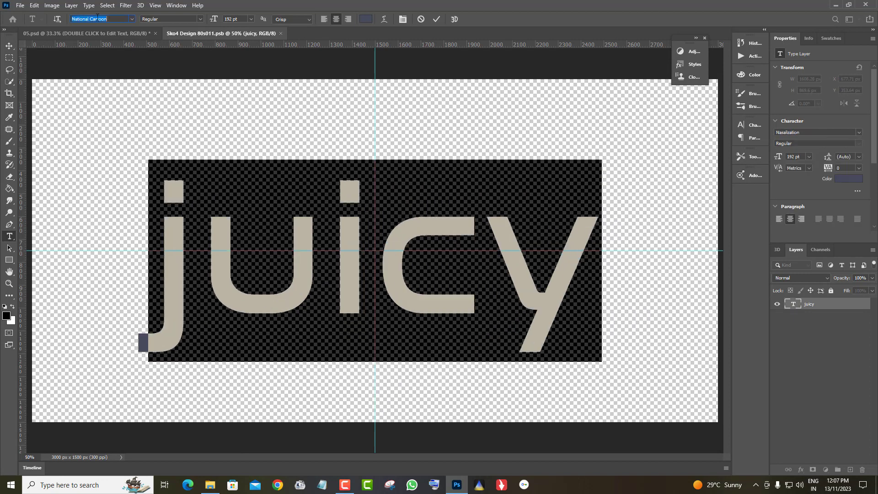
key("Down")
key("Down")
key("Down")
key("Down")
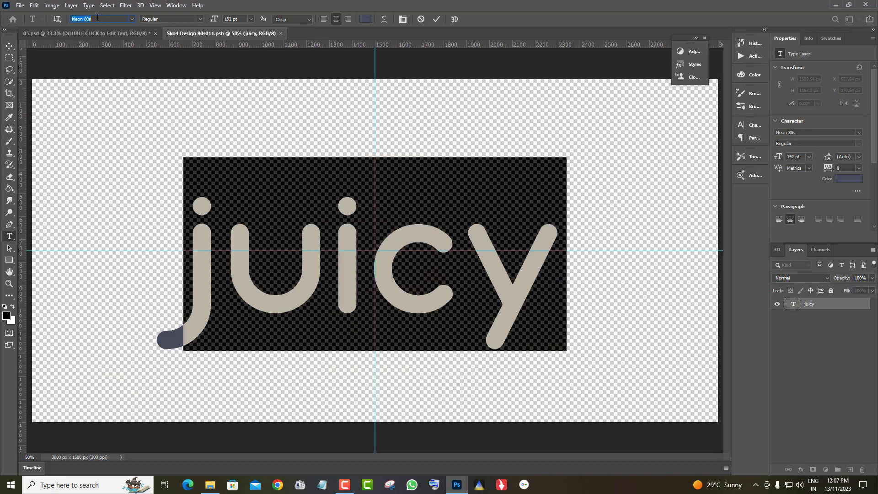
key("Down")
key("Down")
key("Down")
key("Down")
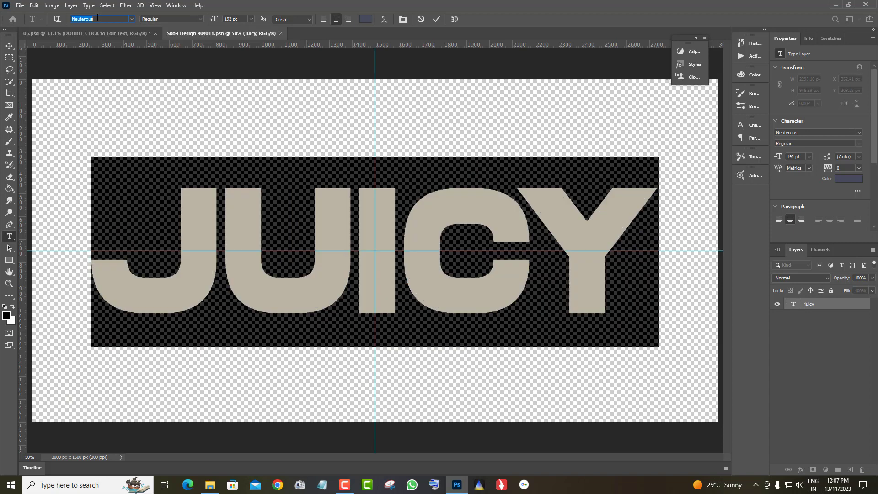
key("Down")
key("Down")
key("Down")
key("Down")
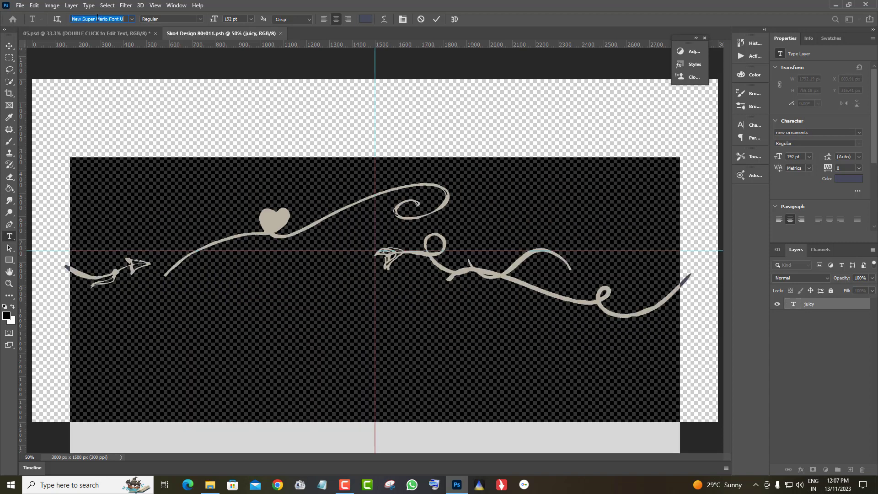
key("Down")
key("Down")
key("Down")
key("Down")
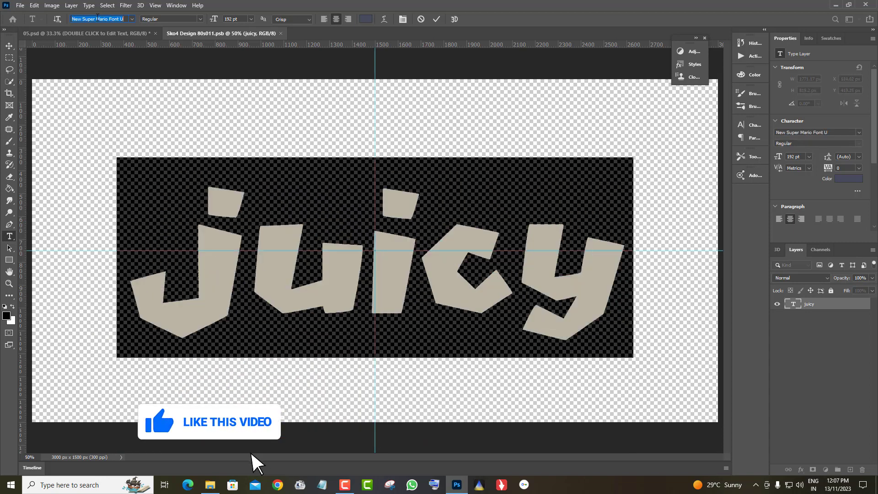
left_click(10, 46)
type("watermelon")
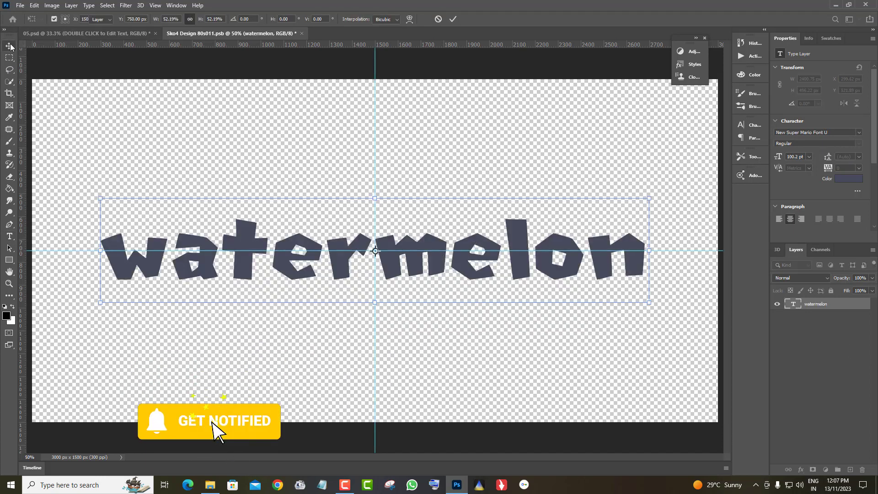
key("Return")
Save the smart object into 05.psd and zoom in on the watermelon letters, then back out
left_click(301, 34)
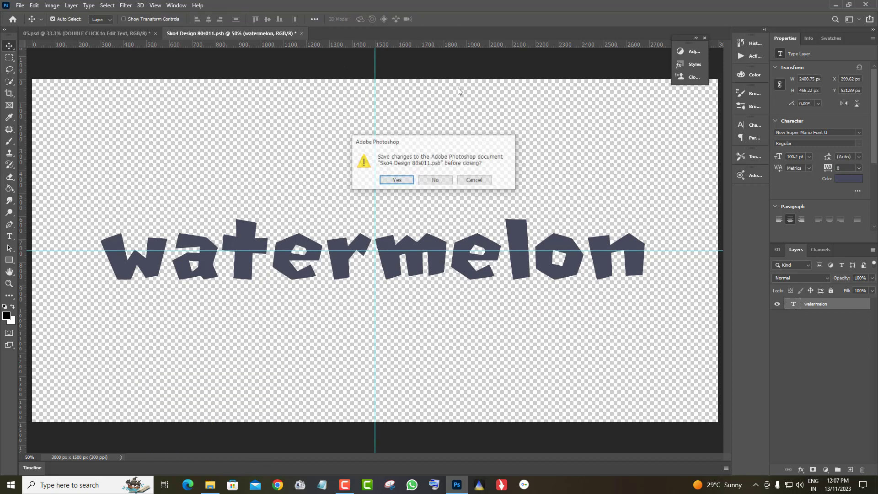
left_click(398, 179)
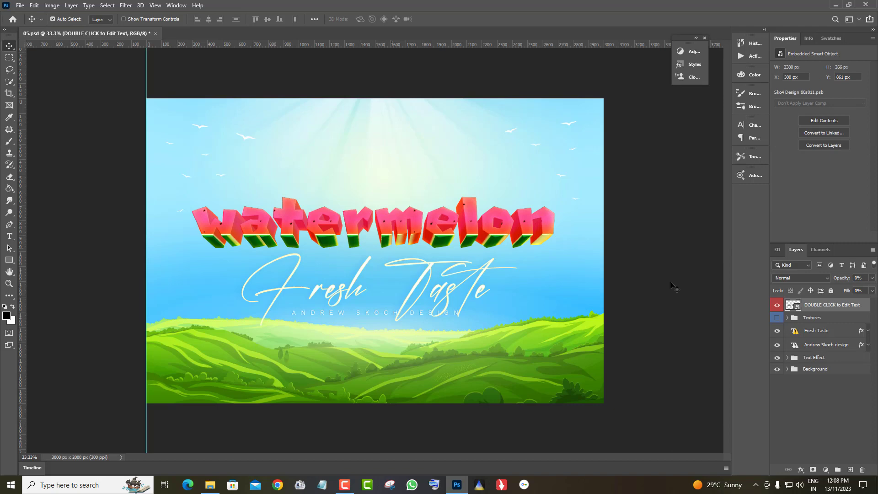
left_click(9, 283)
left_click(347, 174)
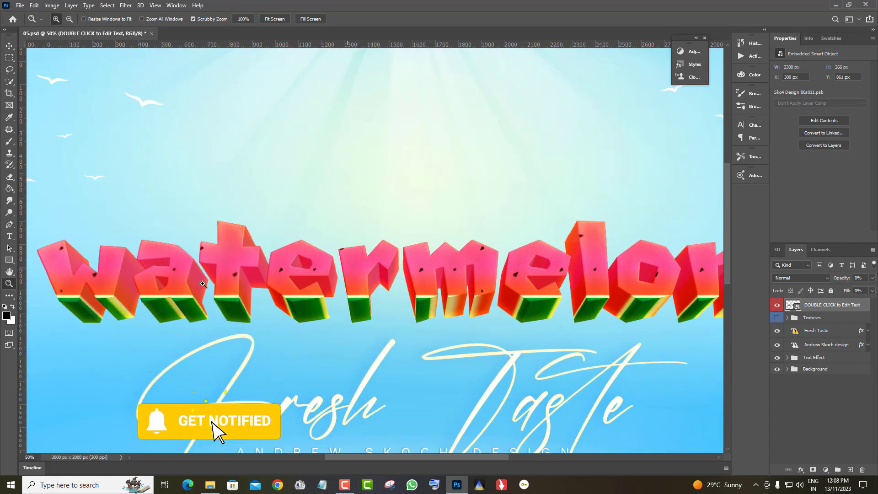
right_click(286, 155)
left_click(429, 172)
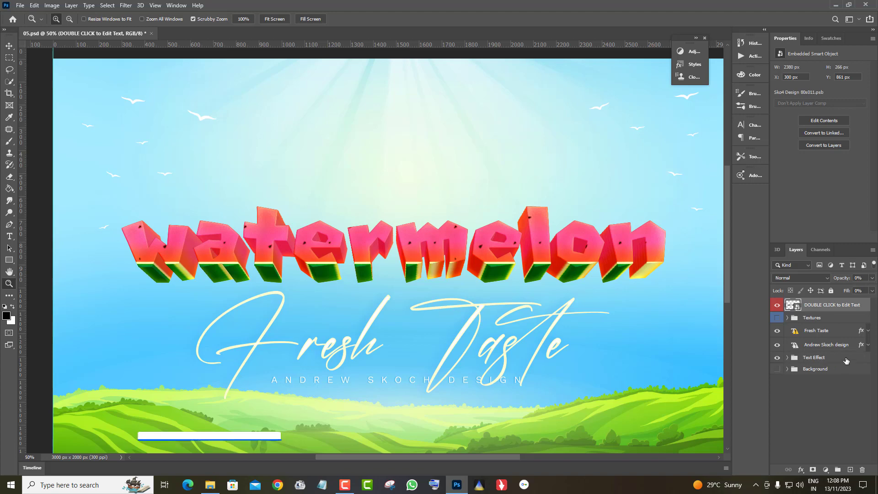
Hide the Fresh Taste tagline, toggling the Background group off and back on
left_click(837, 357)
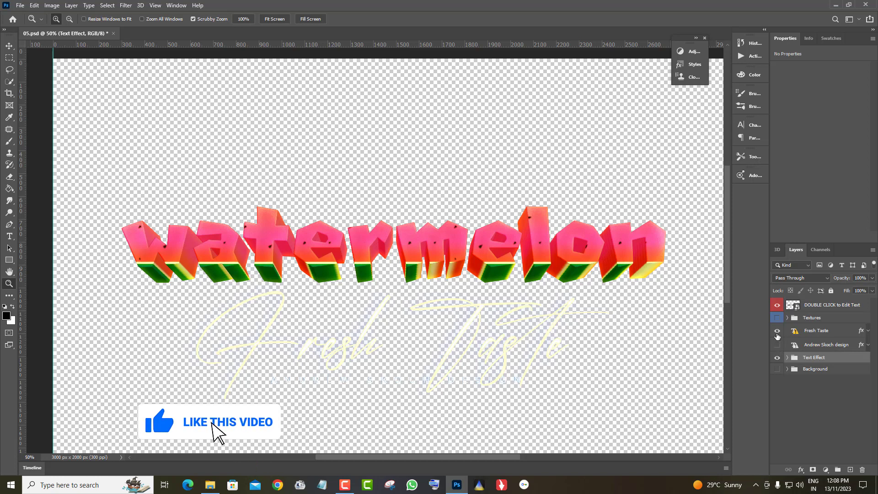
left_click(836, 368)
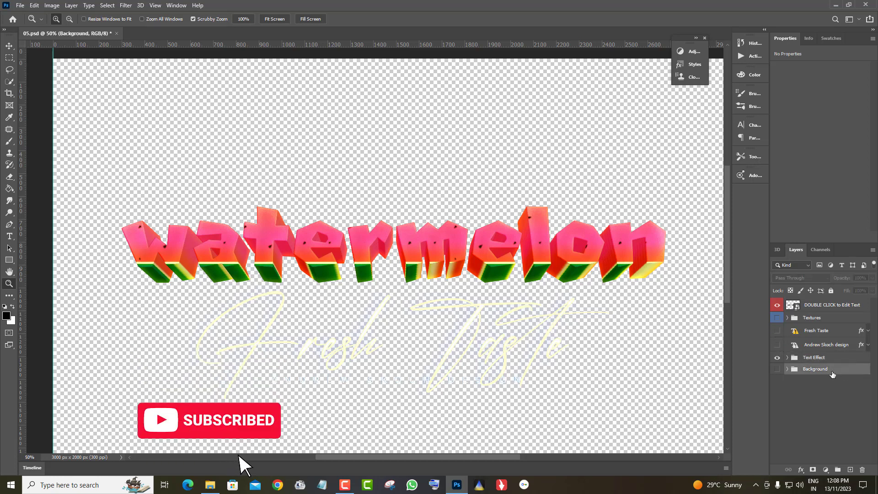
left_click(777, 369)
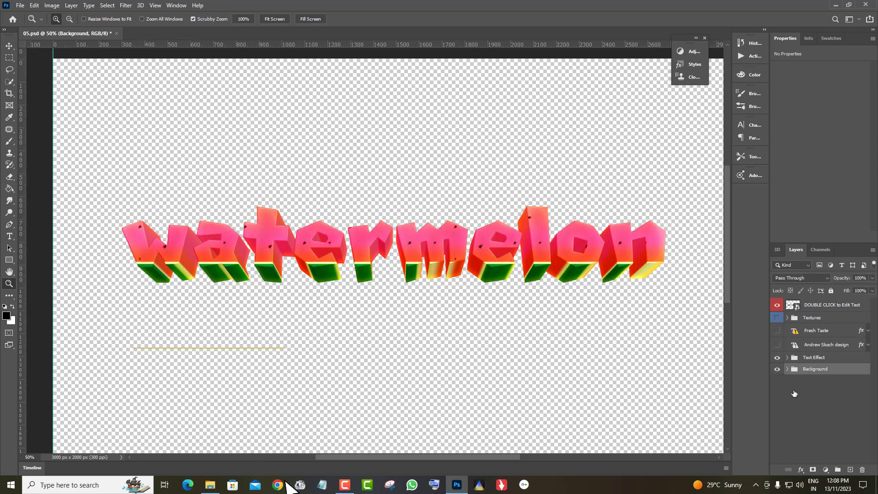